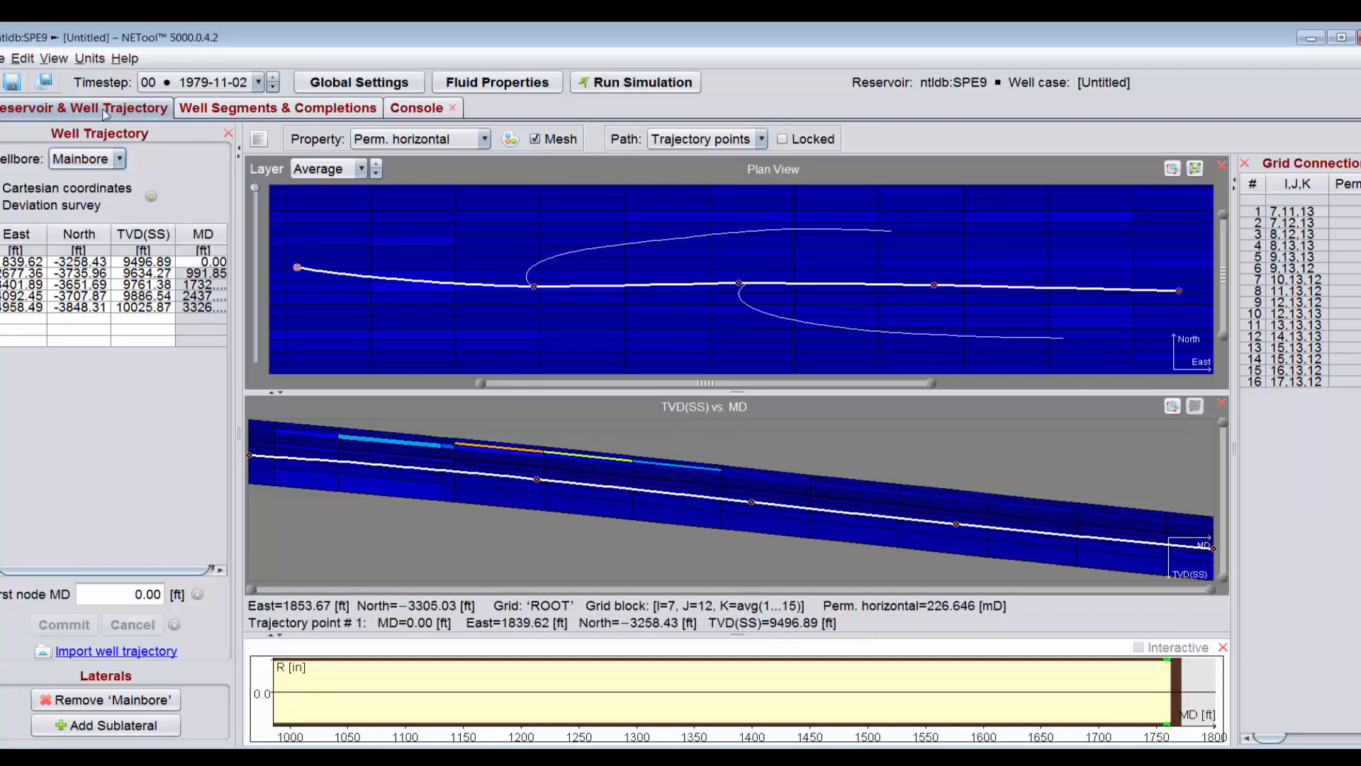
- Divide the Mainbore into 20 well segments of the same length, replacing the existing segments
{"action": "left_click", "coordinate": [296, 109]}
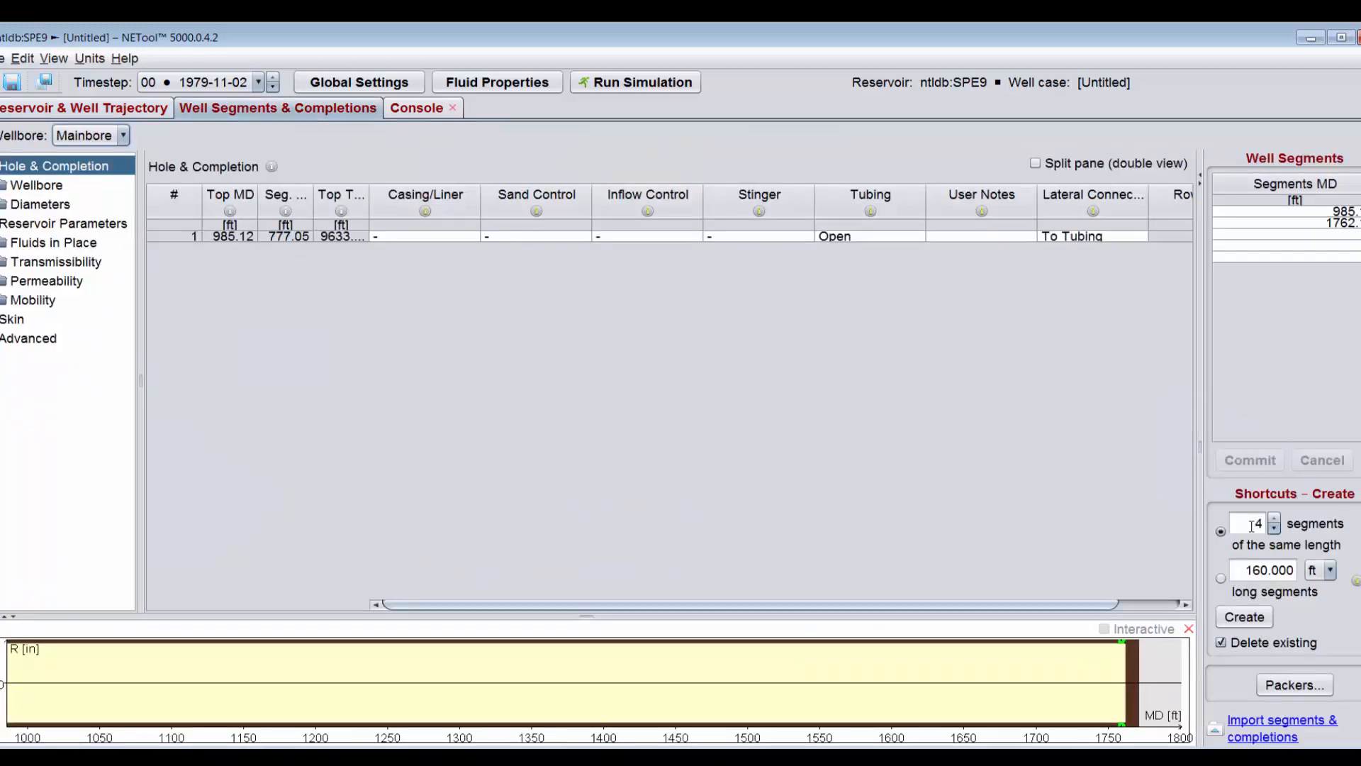
{"action": "left_click_drag", "start_coordinate": [1251, 525], "coordinate": [1259, 524]}
{"action": "type", "text": "20"}
{"action": "left_click", "coordinate": [1245, 618]}
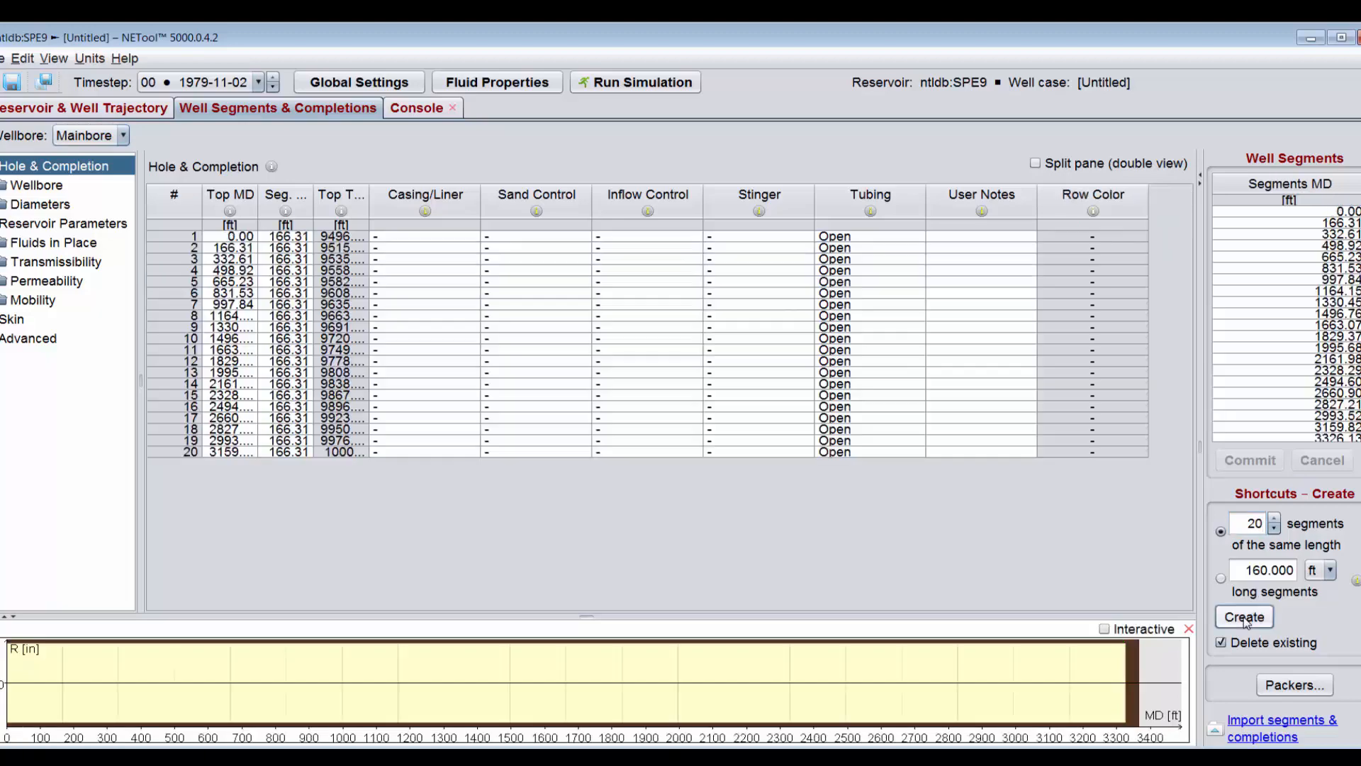
- Create 20 equal-length well segments in Lateral 1 and likewise in Lateral 2
{"action": "left_click", "coordinate": [80, 136]}
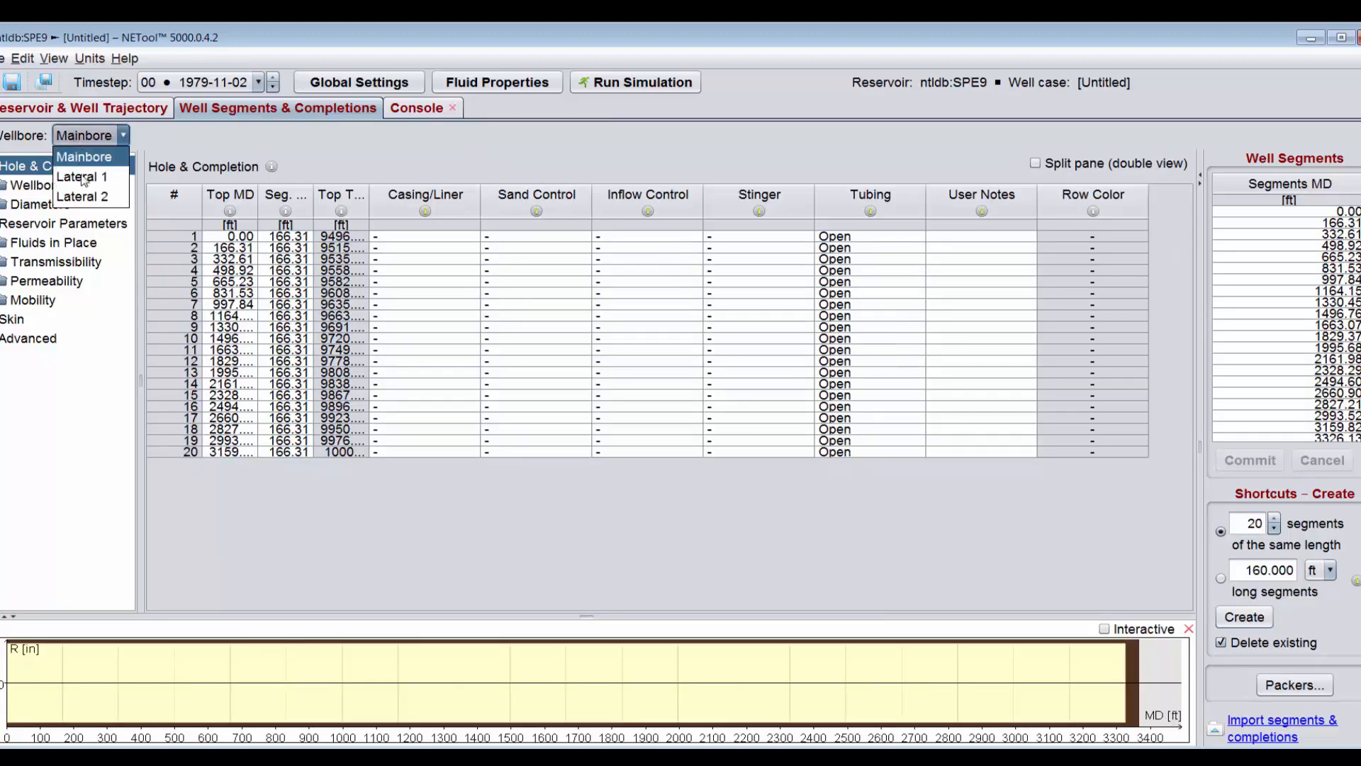
{"action": "left_click", "coordinate": [81, 181]}
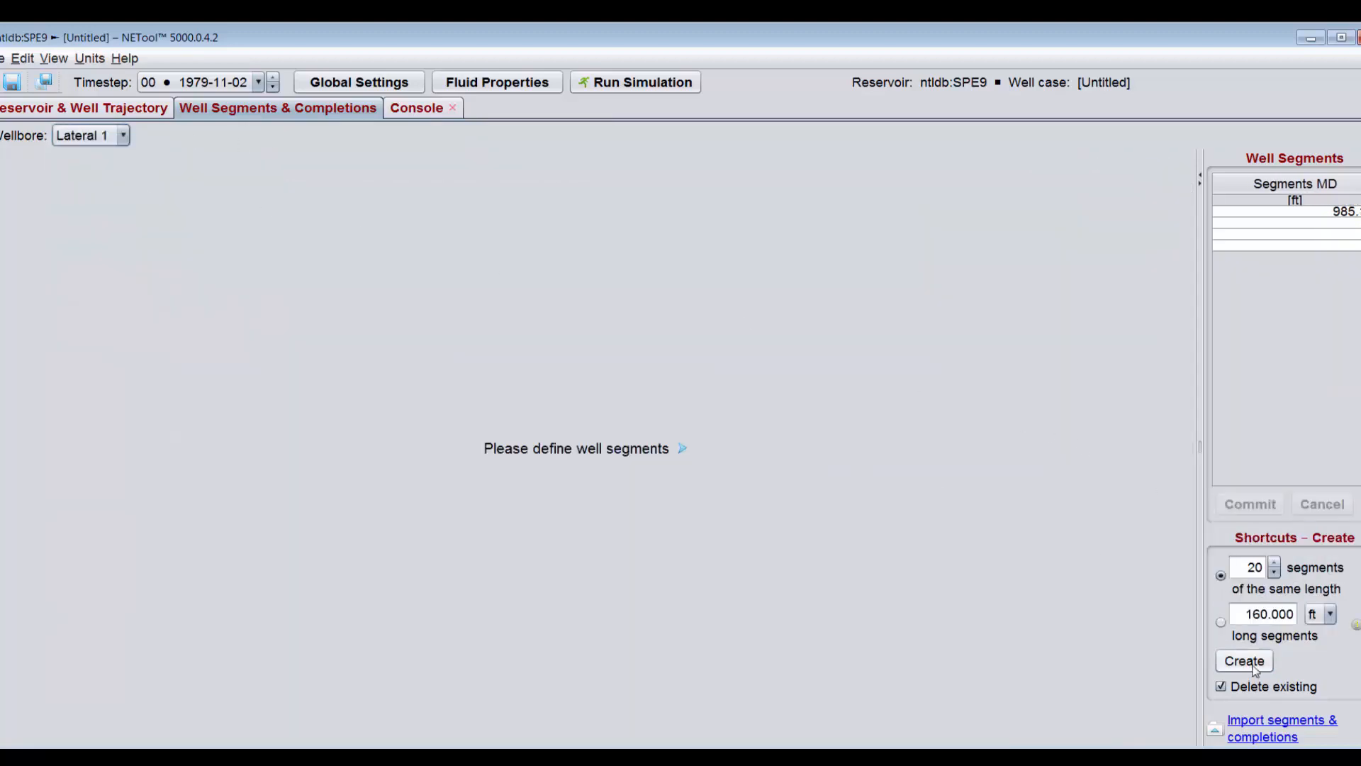
{"action": "left_click", "coordinate": [1245, 617]}
{"action": "left_click", "coordinate": [123, 136]}
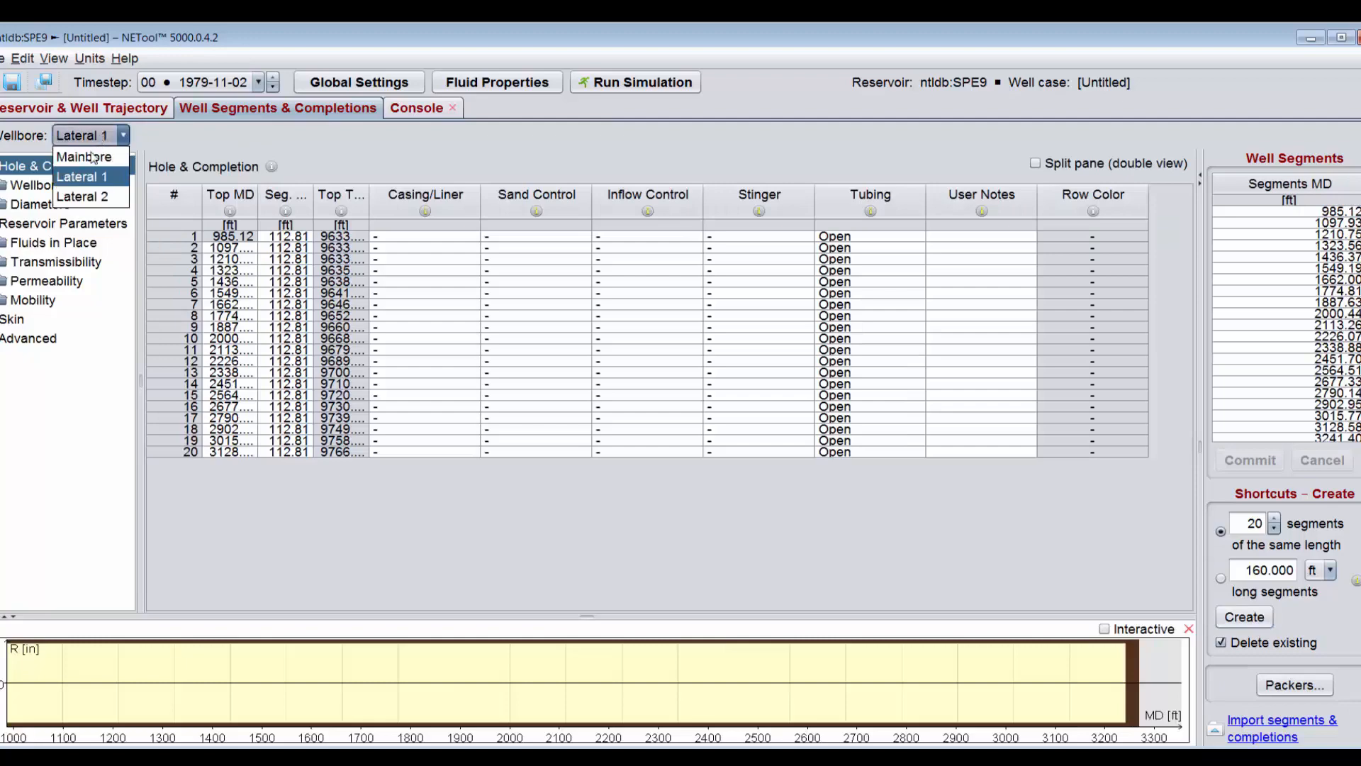
{"action": "left_click", "coordinate": [92, 198]}
{"action": "left_click", "coordinate": [1234, 662]}
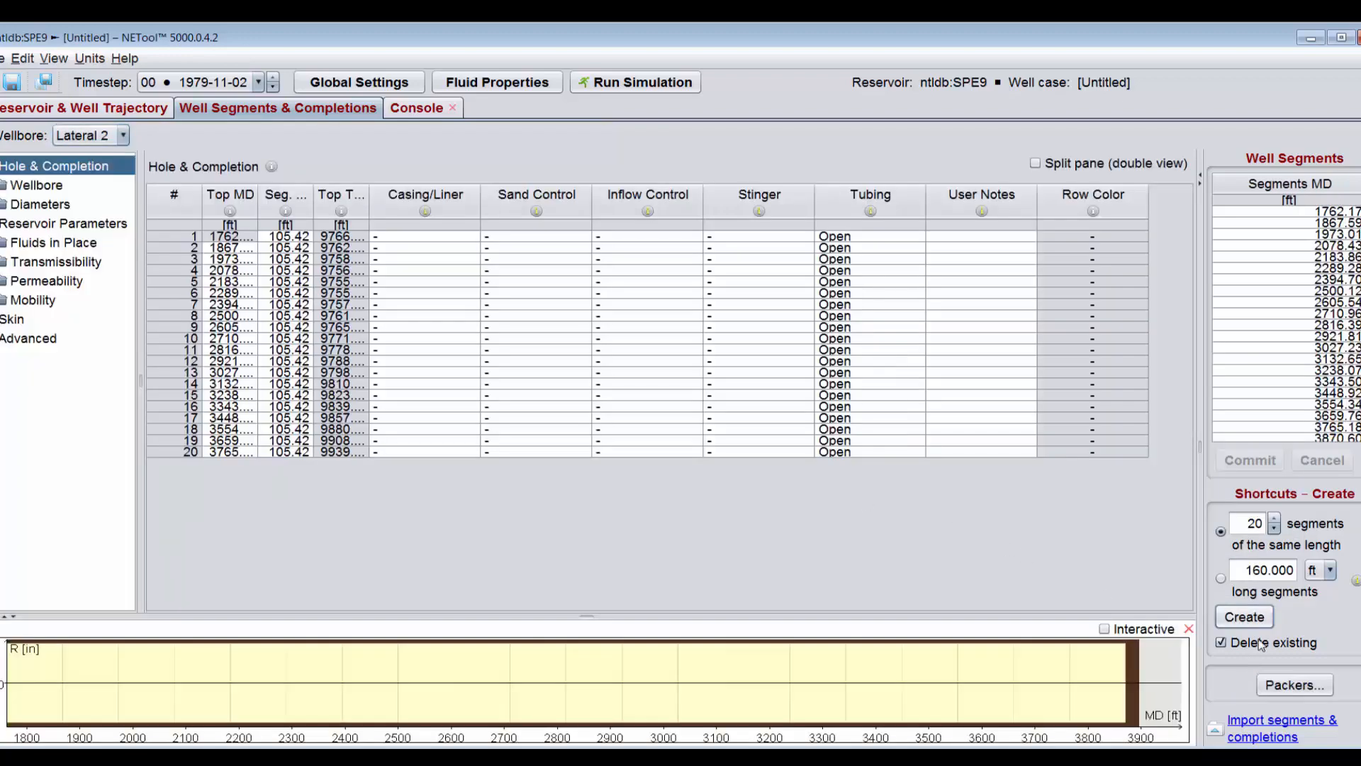
- Set the inflow control of all Lateral 2 segments to Inflow Control Device
{"action": "left_click", "coordinate": [648, 201]}
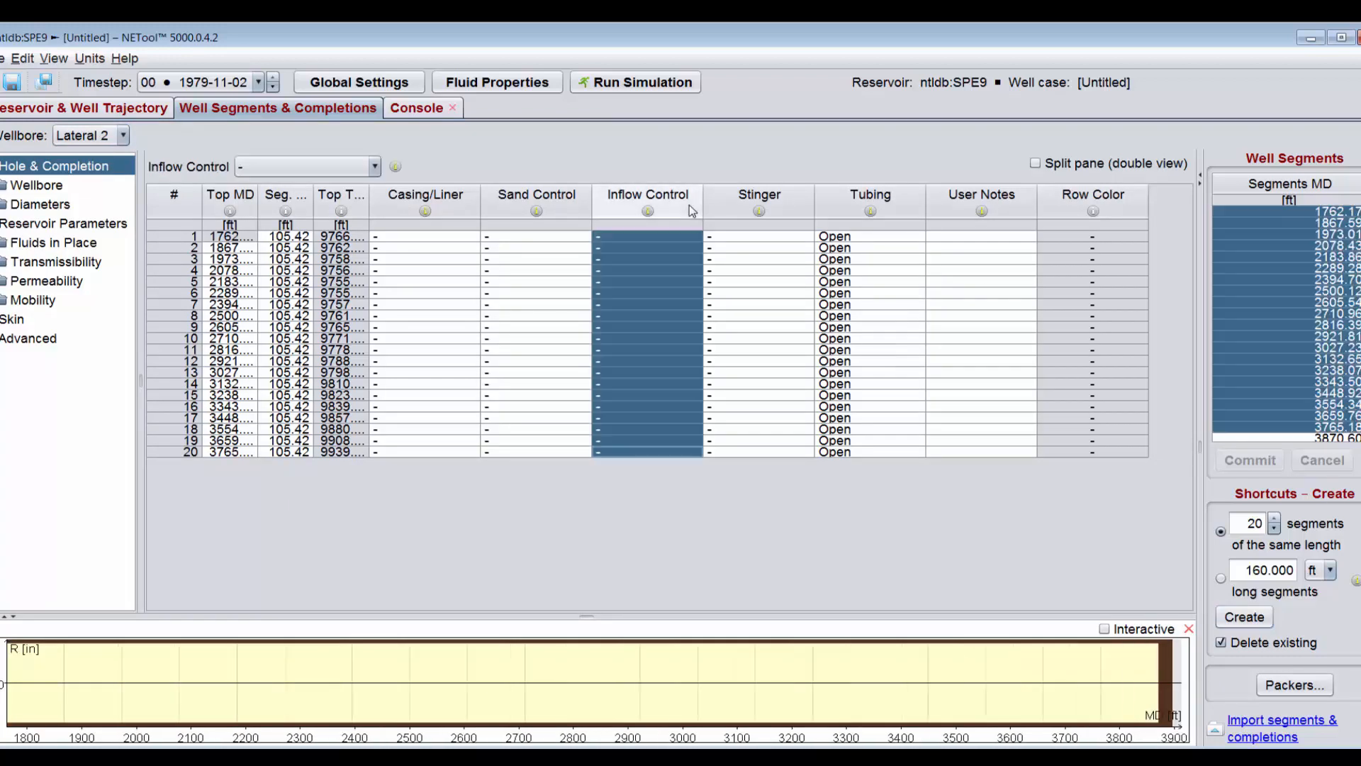
{"action": "left_click", "coordinate": [310, 173]}
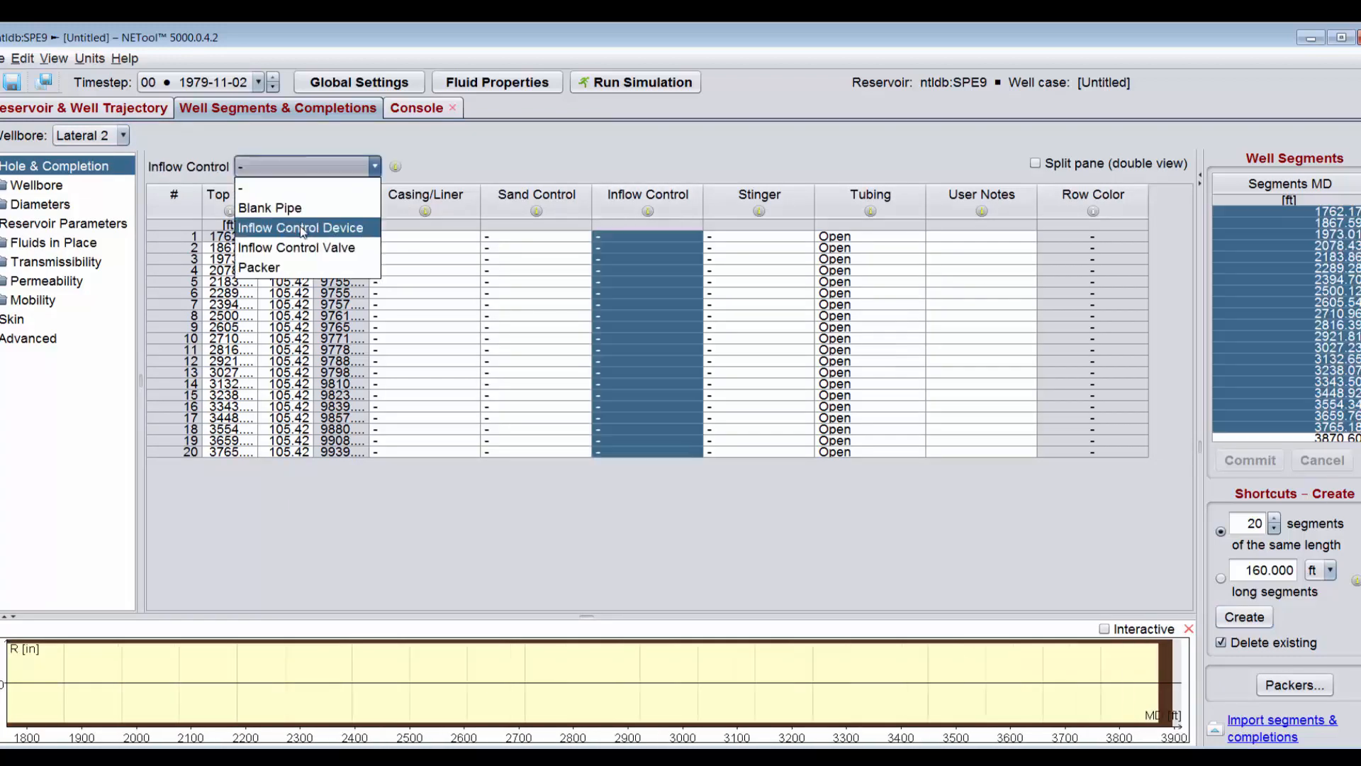
{"action": "left_click", "coordinate": [303, 230]}
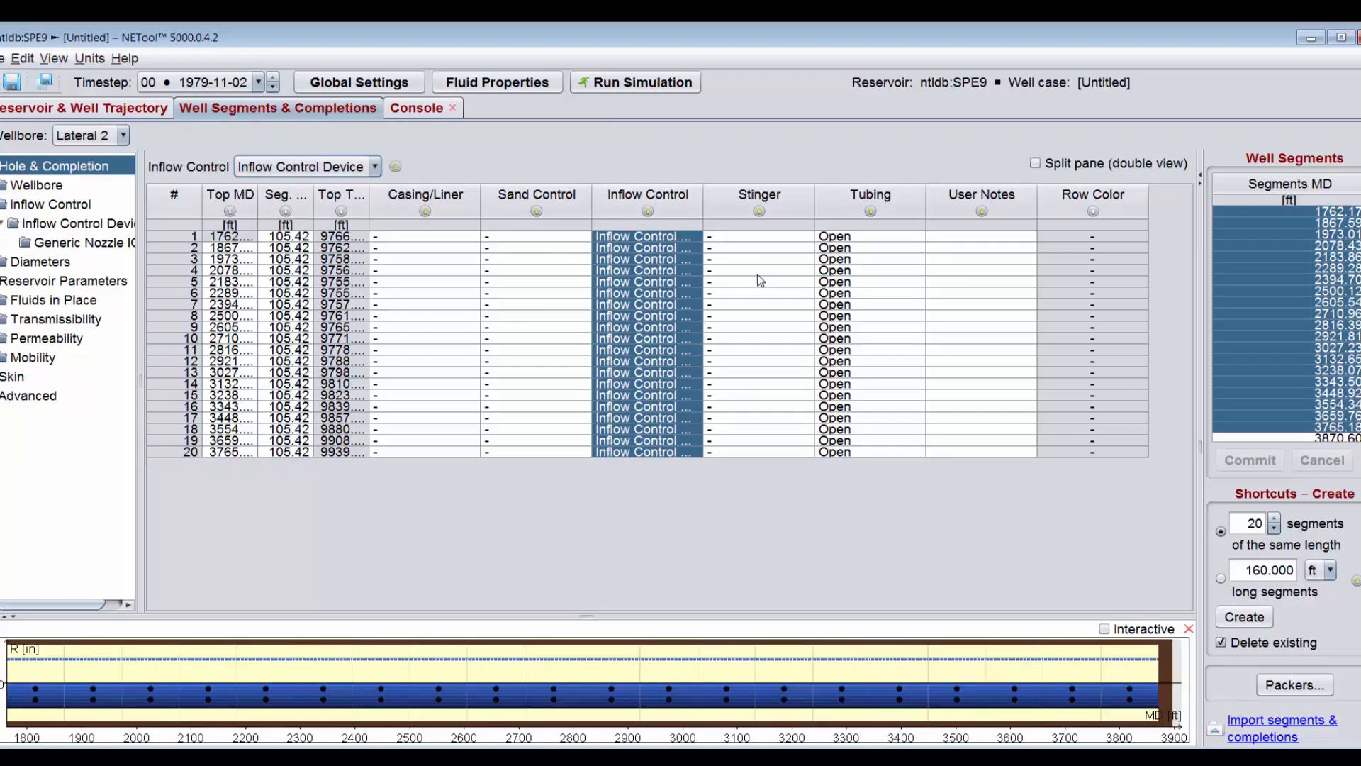
- Insert 3.28 ft packers between every segment of Lateral 2 in the Inflow Control completion layer
{"action": "left_click", "coordinate": [1274, 685]}
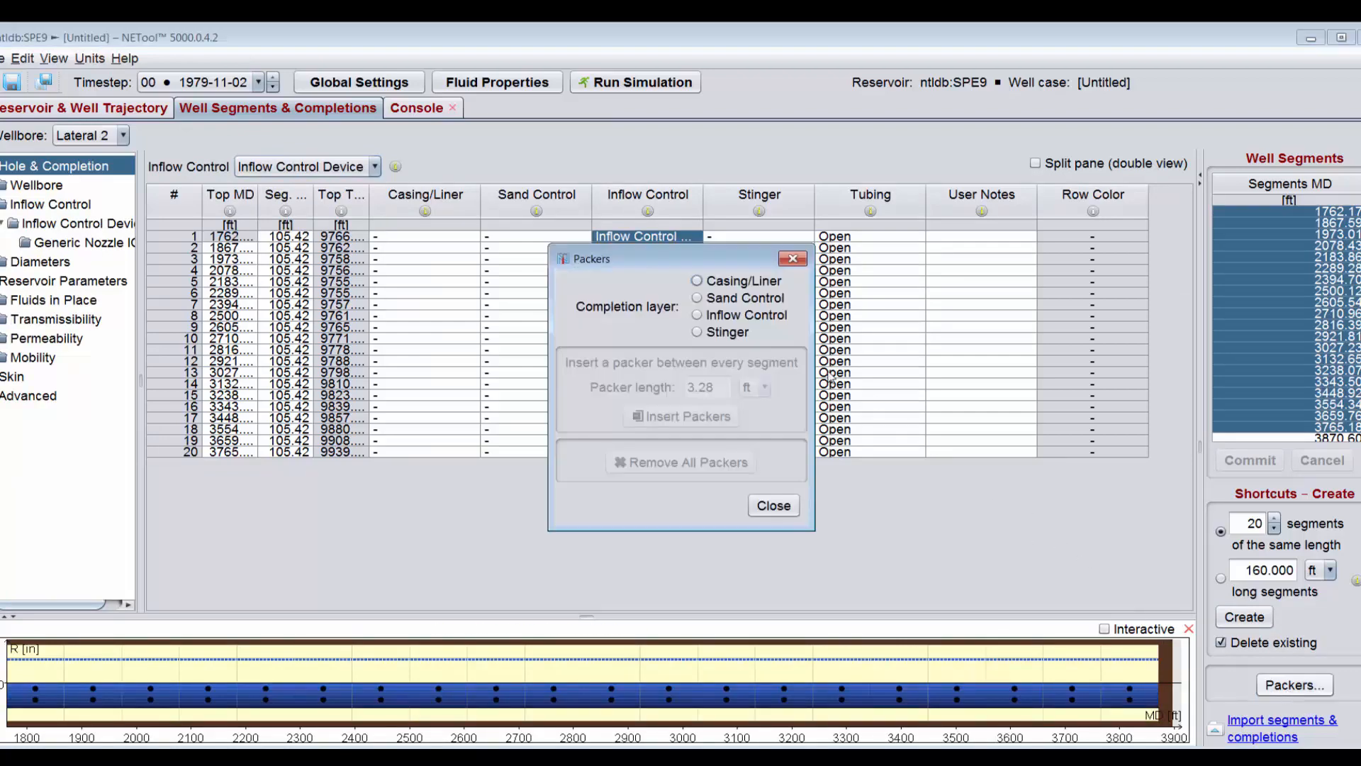
{"action": "left_click", "coordinate": [699, 316]}
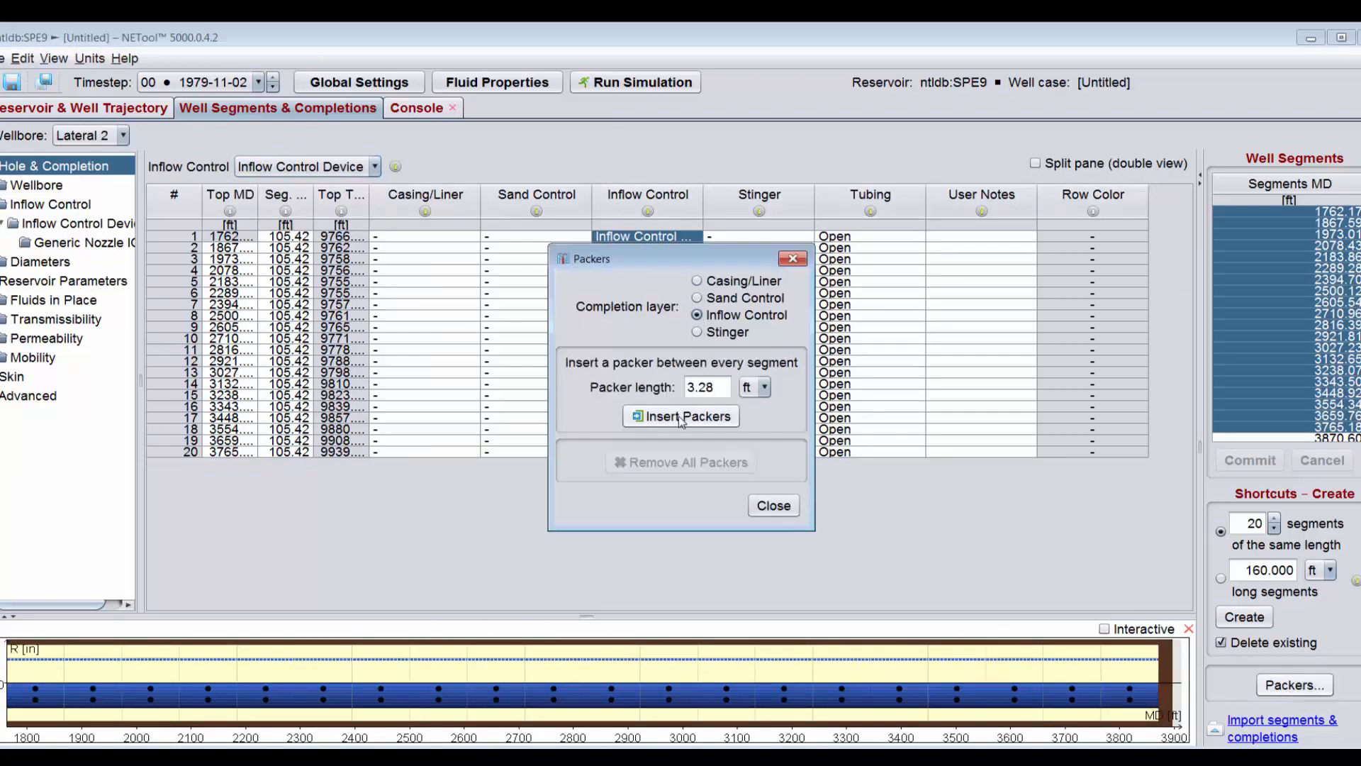
{"action": "left_click", "coordinate": [709, 415]}
{"action": "left_click", "coordinate": [771, 507]}
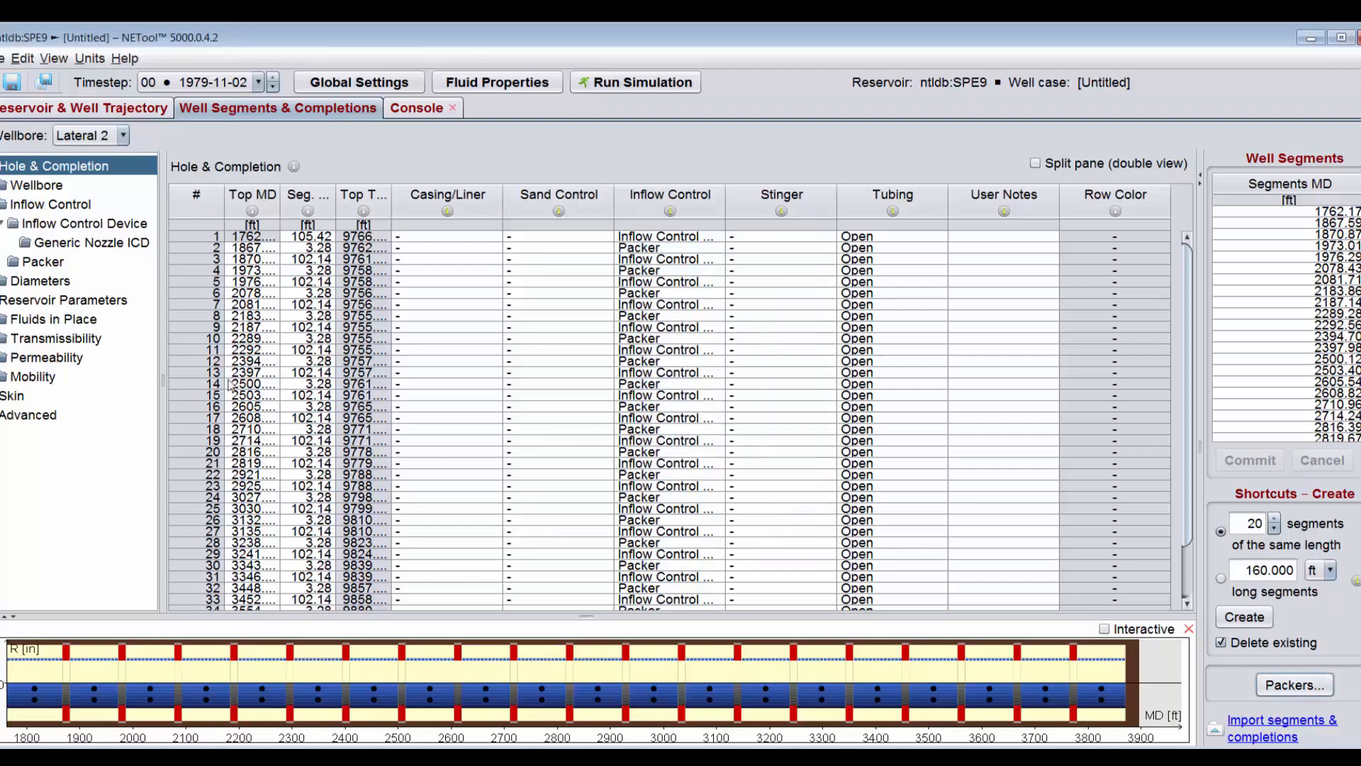
- Set the casing/liner of all Lateral 1 segments to Perf. Cemented Liner
{"action": "left_click", "coordinate": [99, 136]}
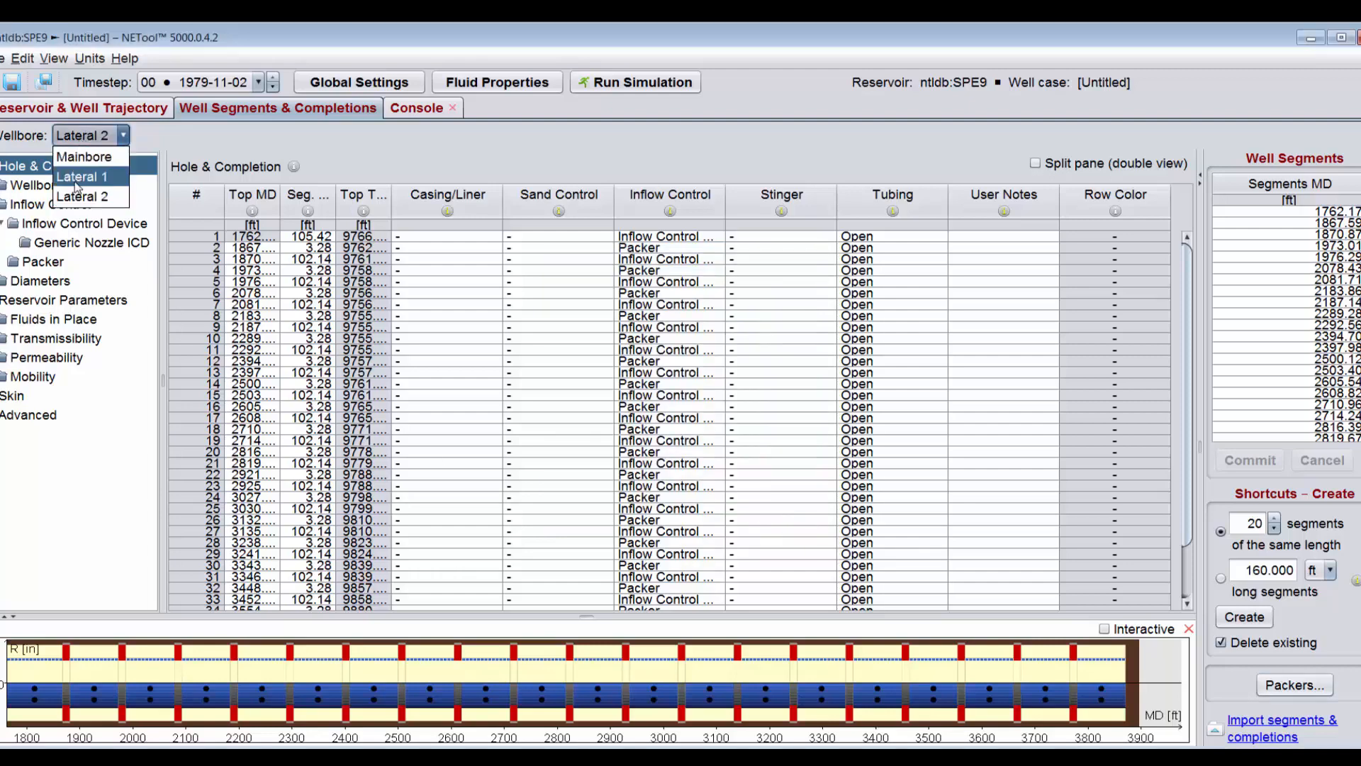
{"action": "left_click", "coordinate": [76, 182]}
{"action": "left_click", "coordinate": [408, 204]}
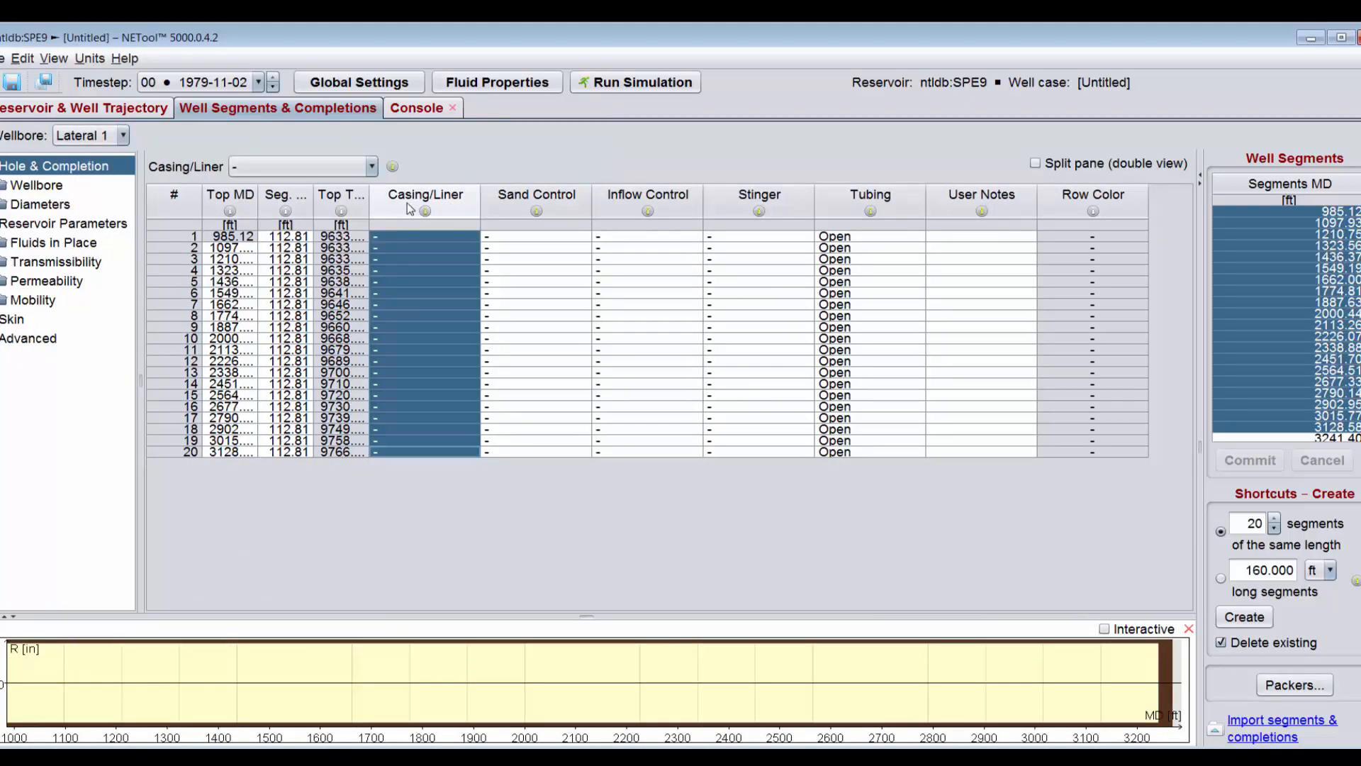
{"action": "left_click", "coordinate": [321, 168]}
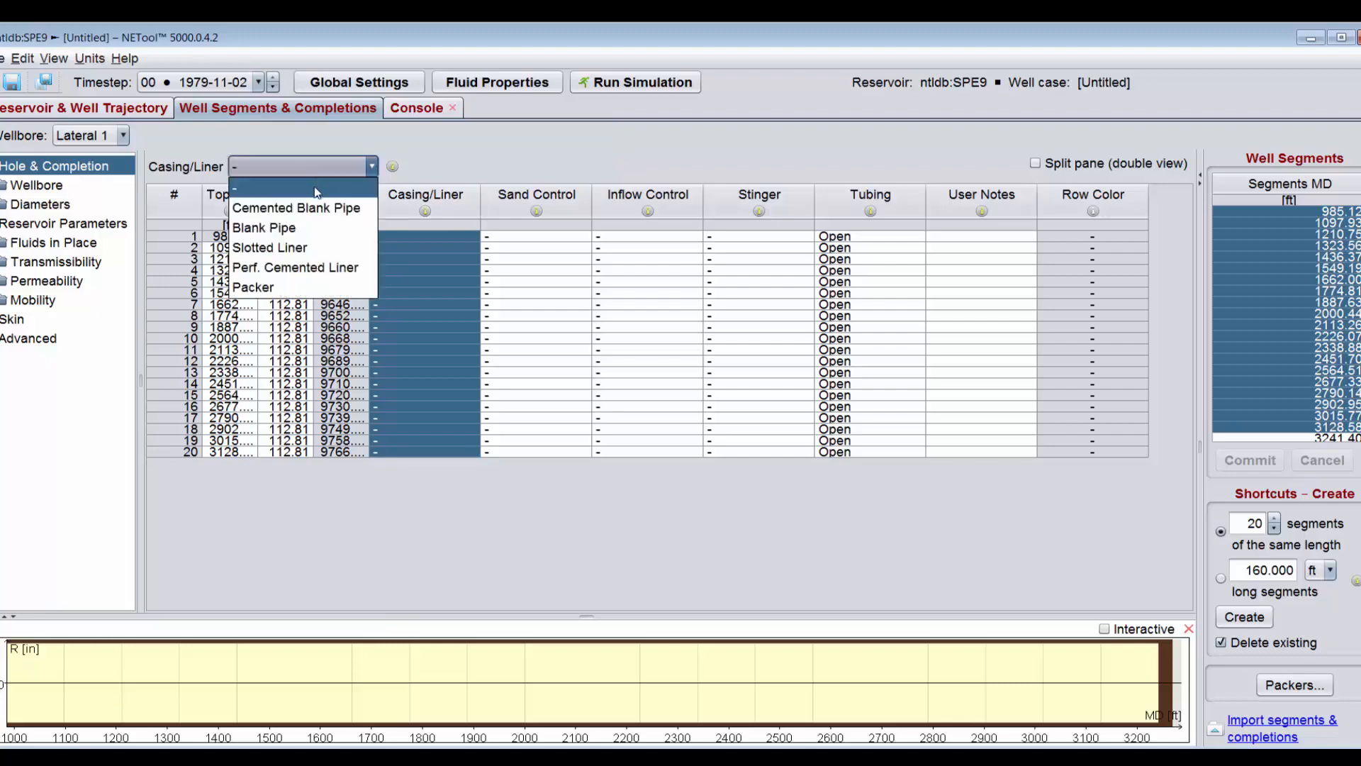
{"action": "left_click", "coordinate": [322, 268]}
- Set the sand control of all Lateral 1 segments to Screen
{"action": "left_click", "coordinate": [567, 207]}
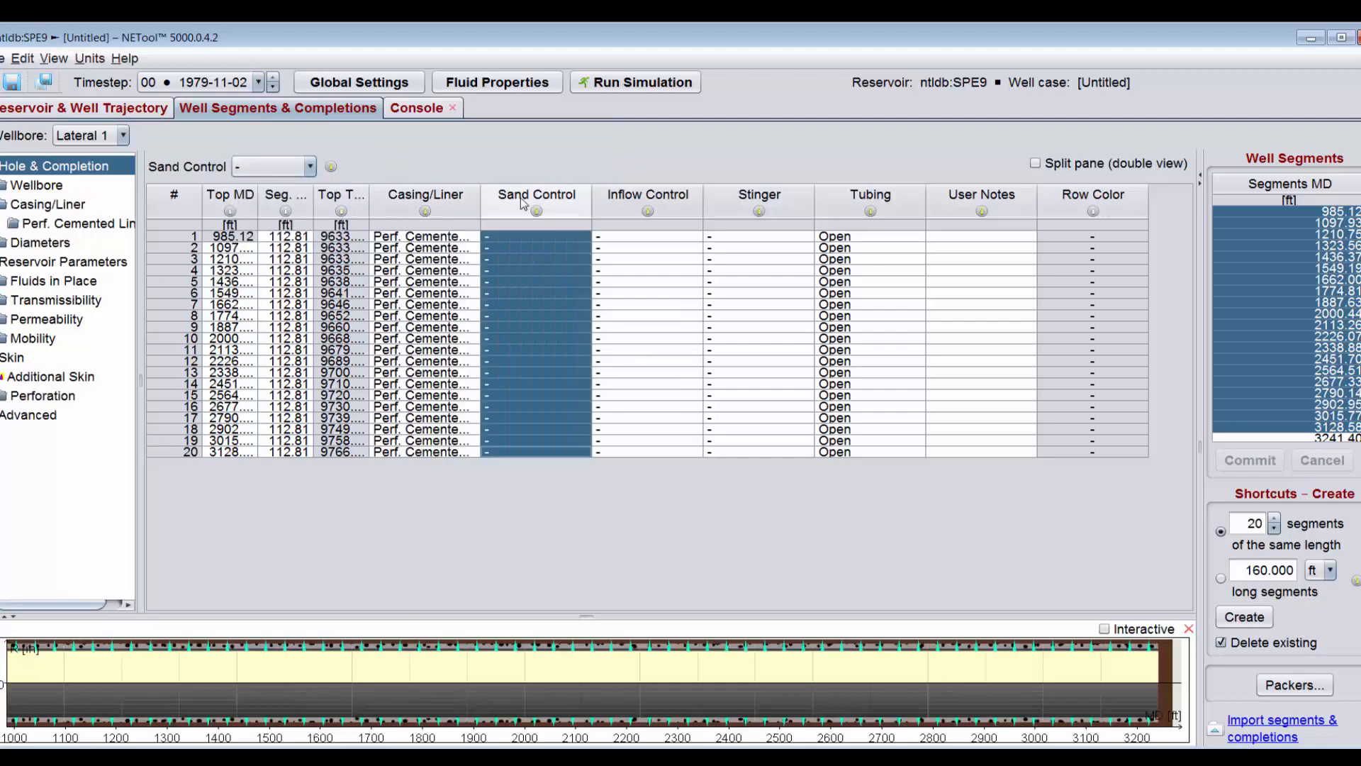
{"action": "left_click", "coordinate": [273, 172]}
{"action": "left_click", "coordinate": [271, 228]}
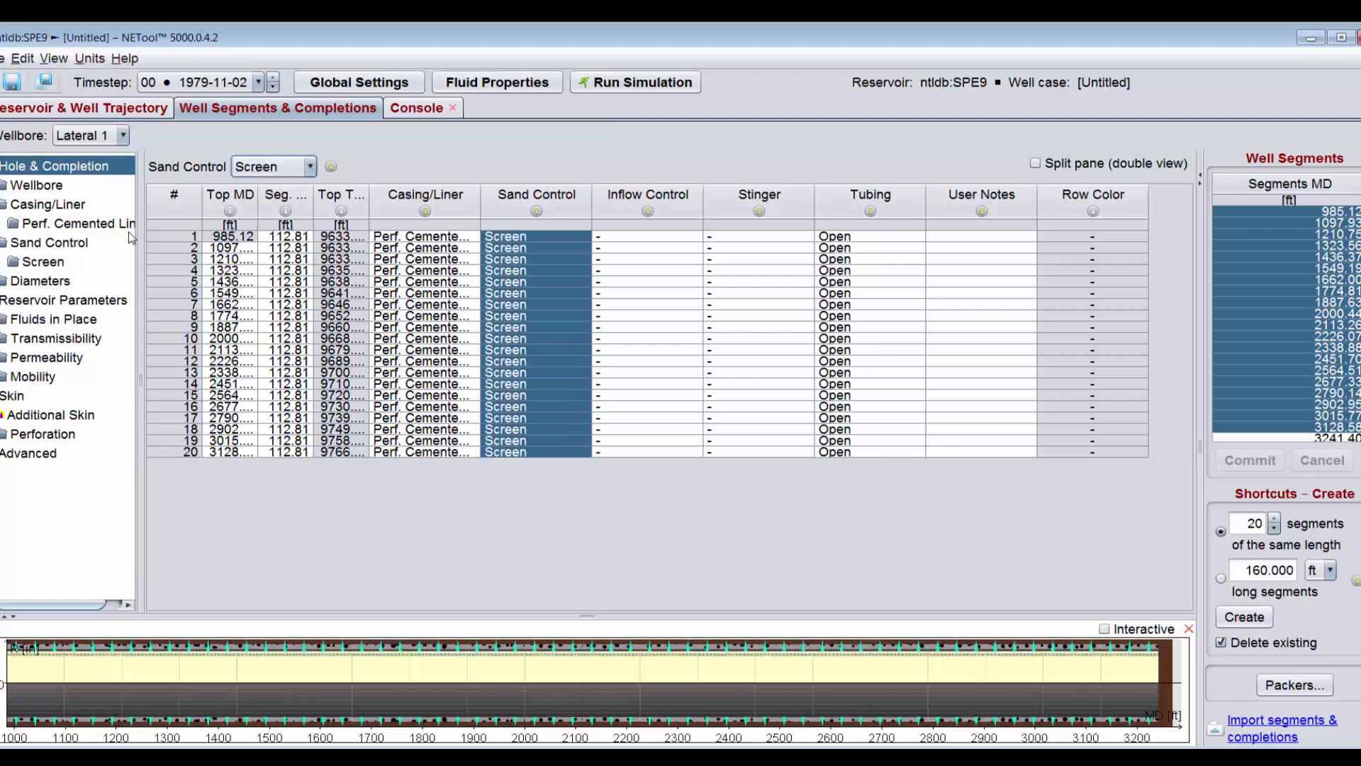
- Set Formation/Gravel in Annulus to Yes for the sand control of all Lateral 1 segments
{"action": "left_click", "coordinate": [50, 243]}
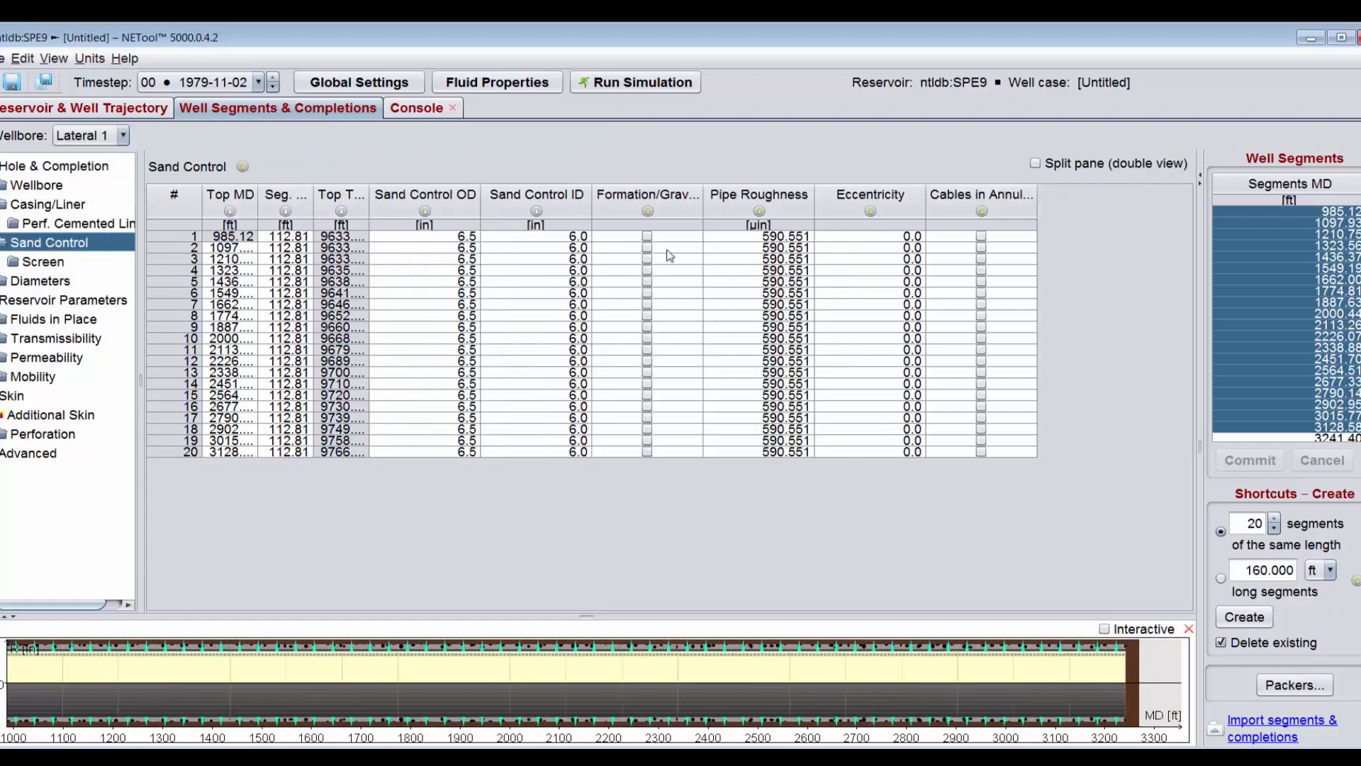
{"action": "left_click", "coordinate": [647, 202]}
{"action": "left_click", "coordinate": [345, 168]}
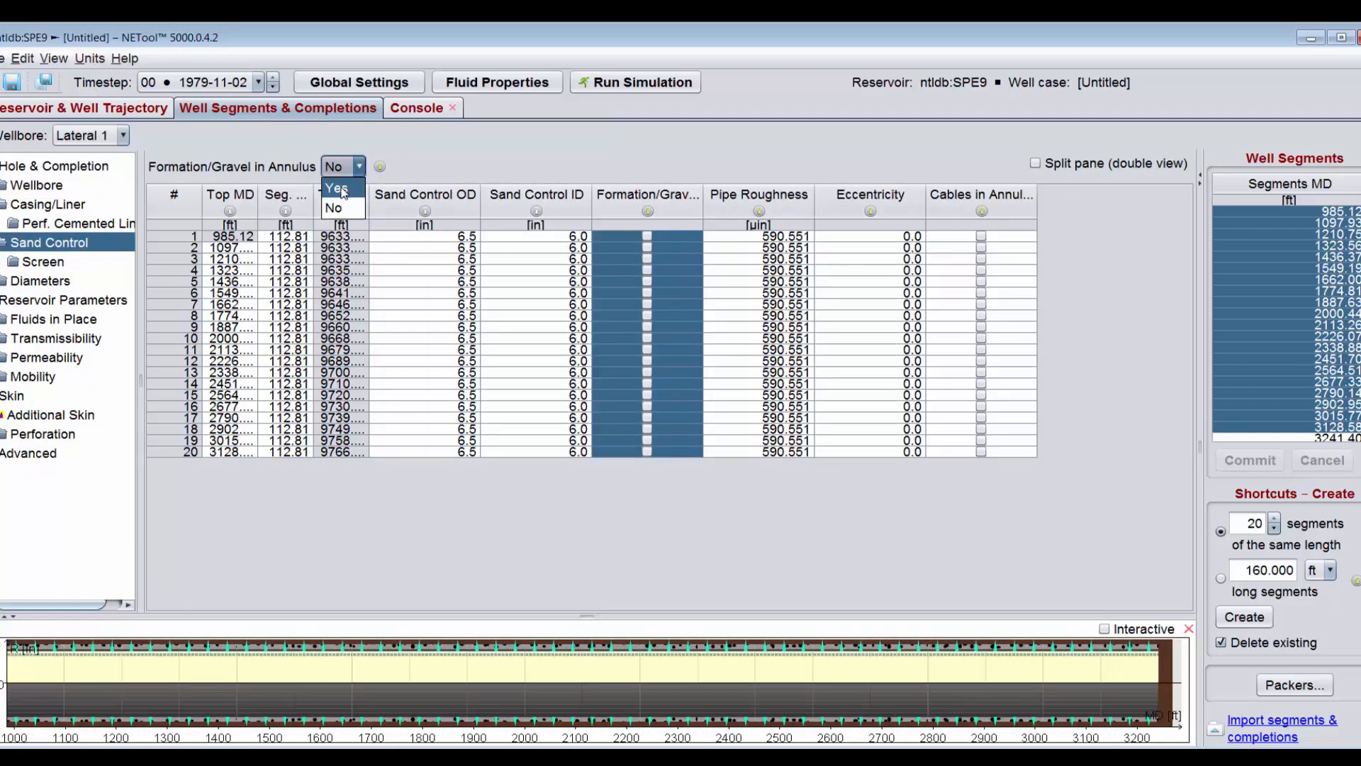
{"action": "left_click", "coordinate": [340, 188]}
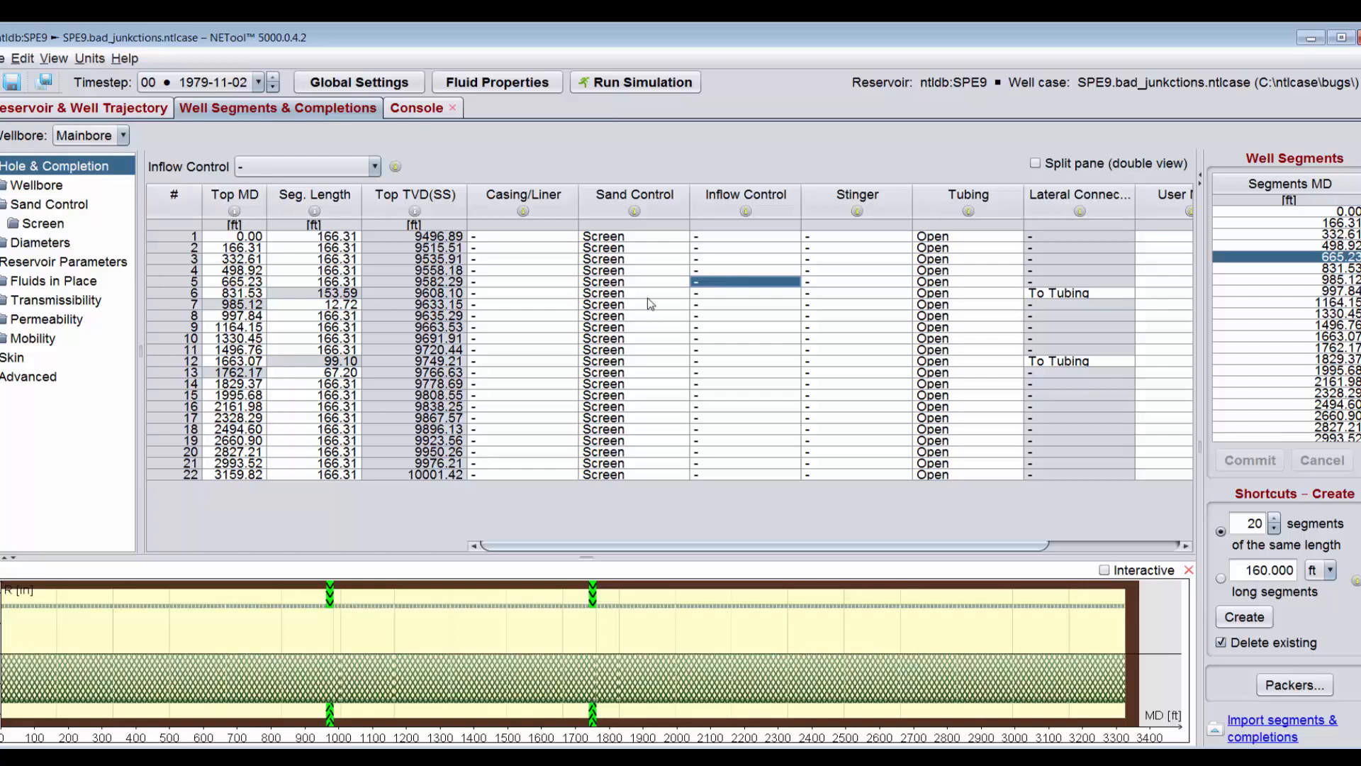
- Set the inflow control of Mainbore segments 5 to 13 to Blank Pipe
{"action": "left_click_drag", "start_coordinate": [744, 291], "coordinate": [739, 377]}
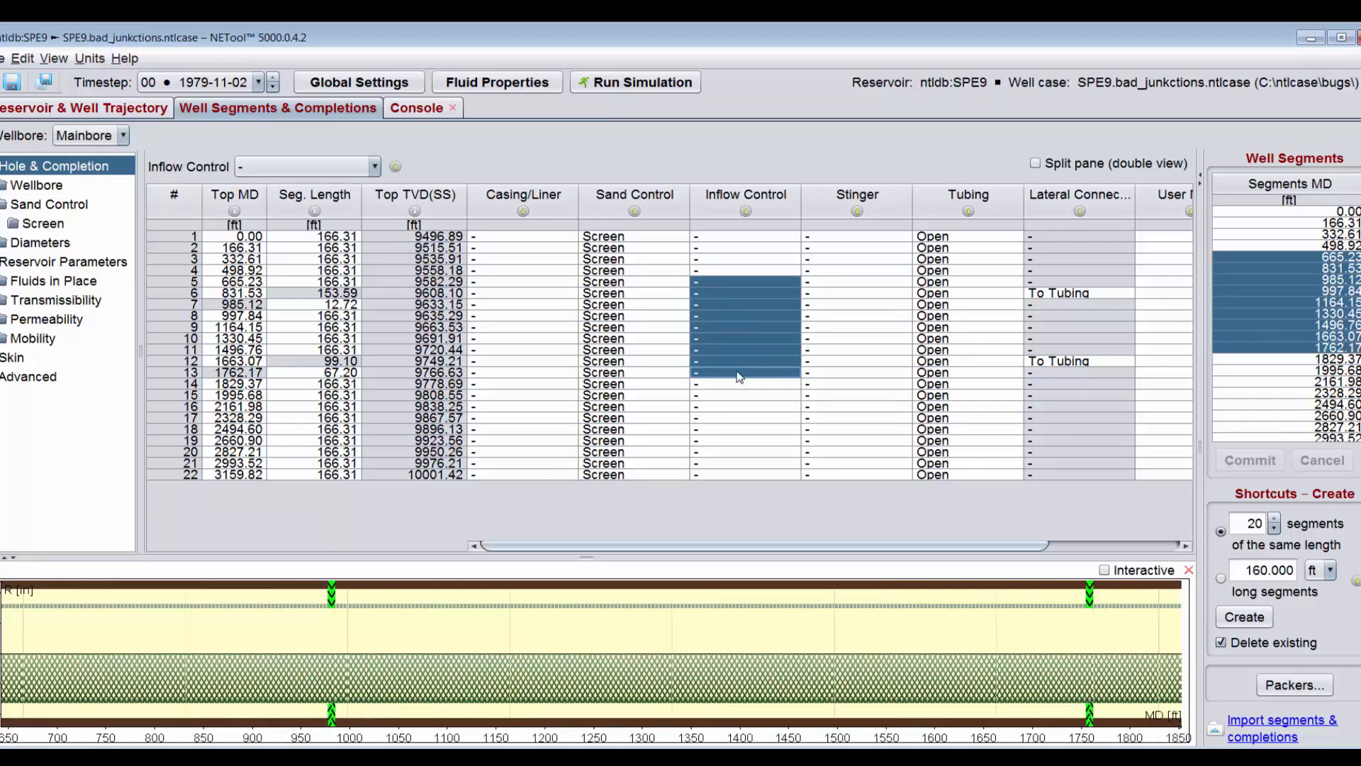
{"action": "left_click", "coordinate": [300, 166]}
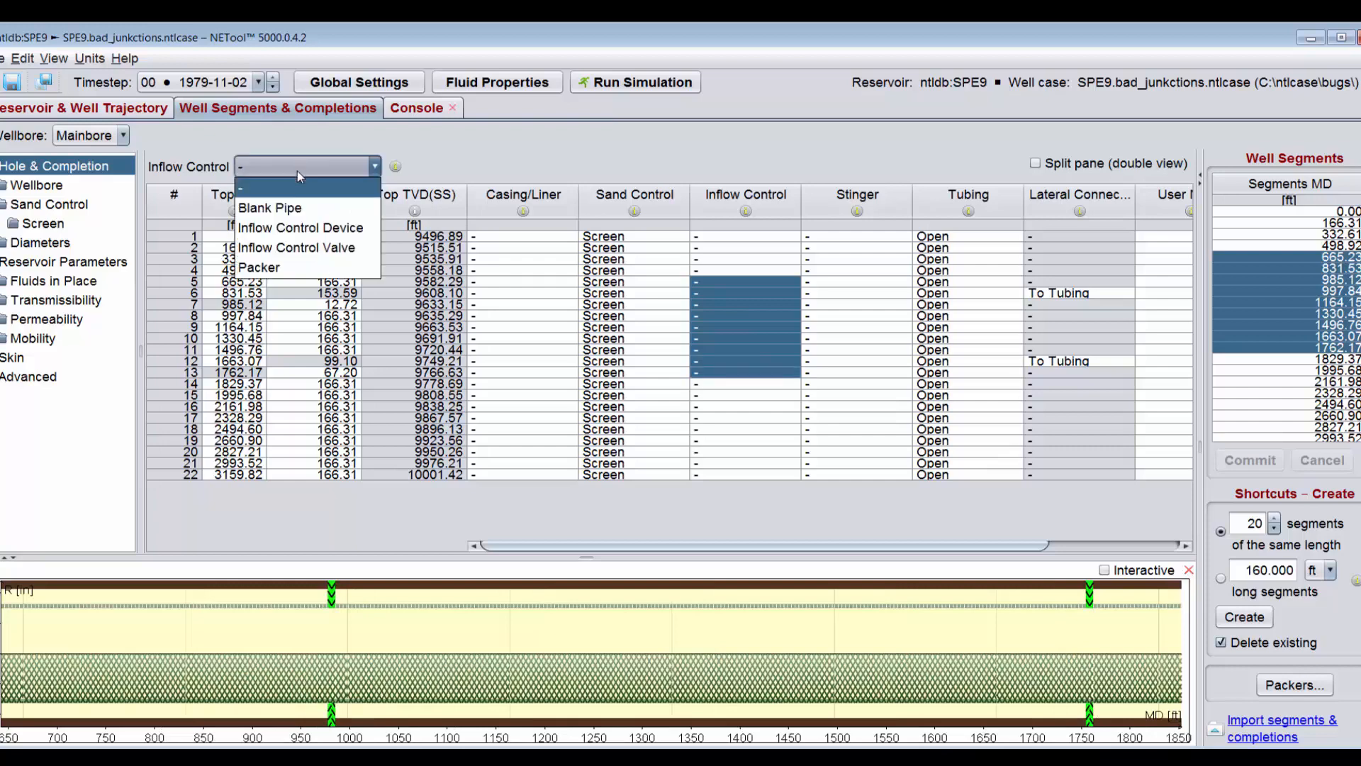
{"action": "left_click", "coordinate": [297, 208]}
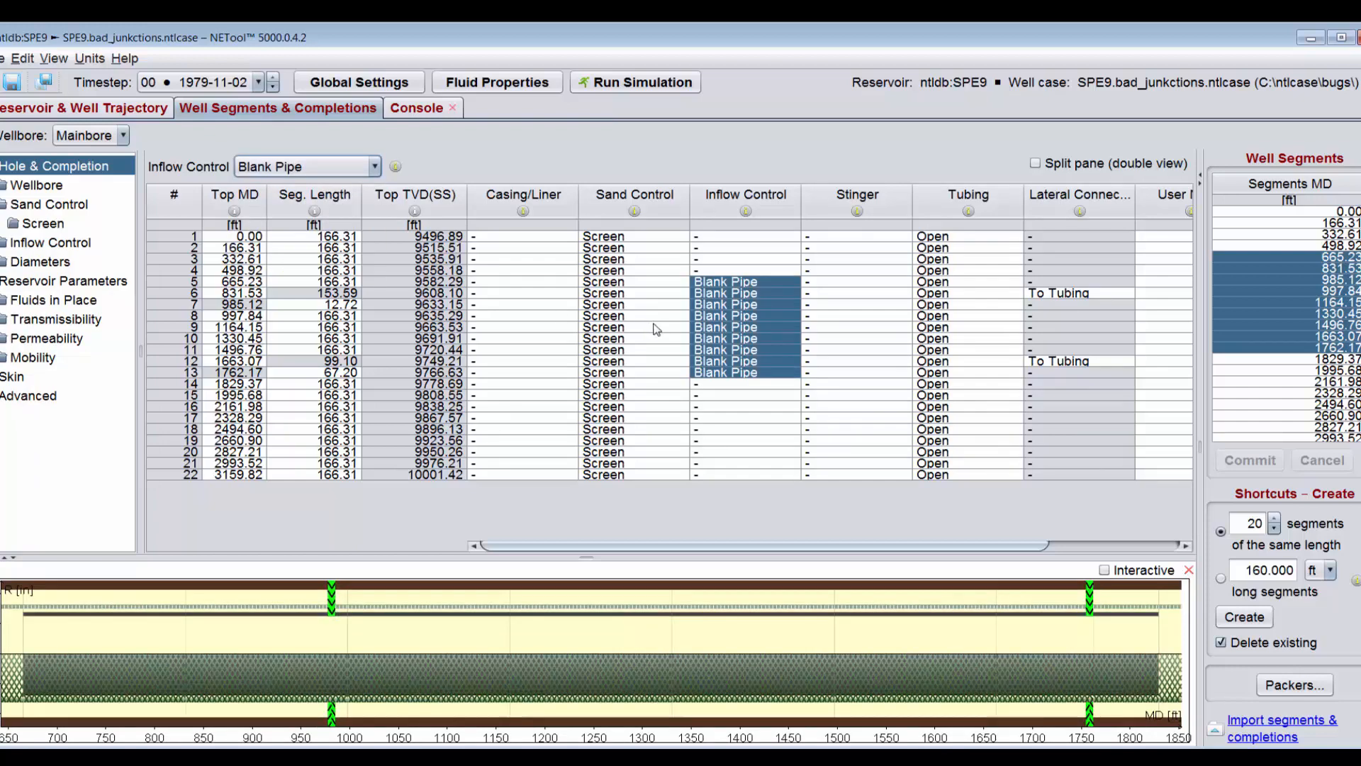
- Change the inflow control of Mainbore segments 9, 5 and 13 to Packer
{"action": "left_click", "coordinate": [726, 329]}
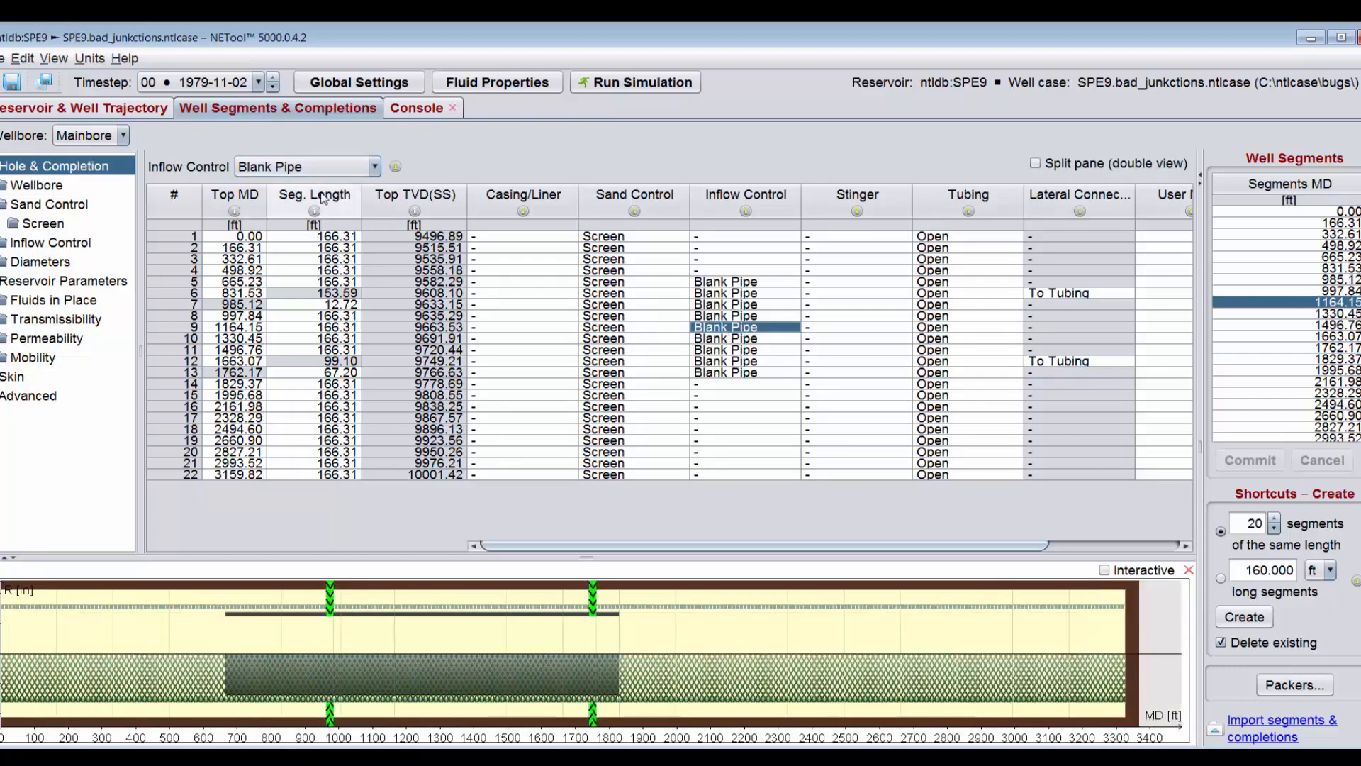
{"action": "left_click", "coordinate": [300, 167]}
{"action": "left_click", "coordinate": [303, 268]}
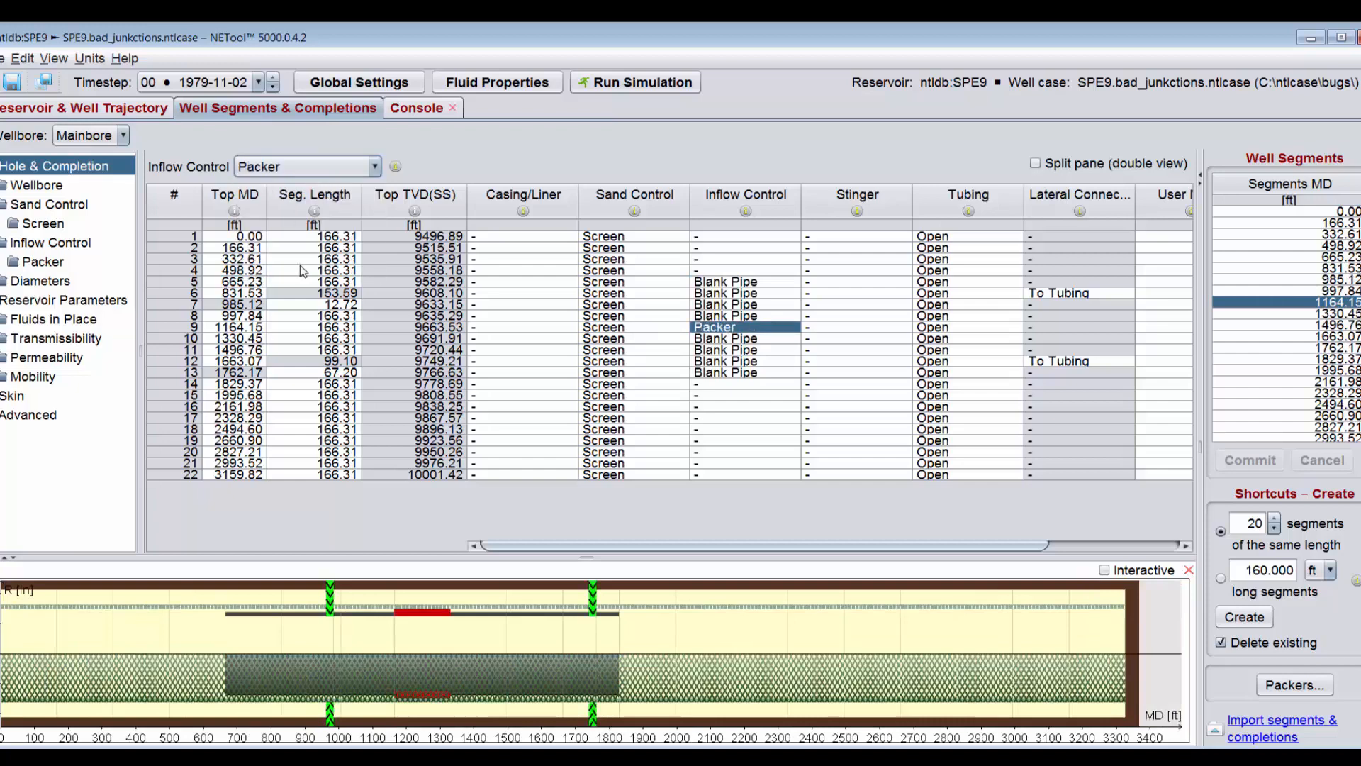
{"action": "left_click", "coordinate": [737, 283]}
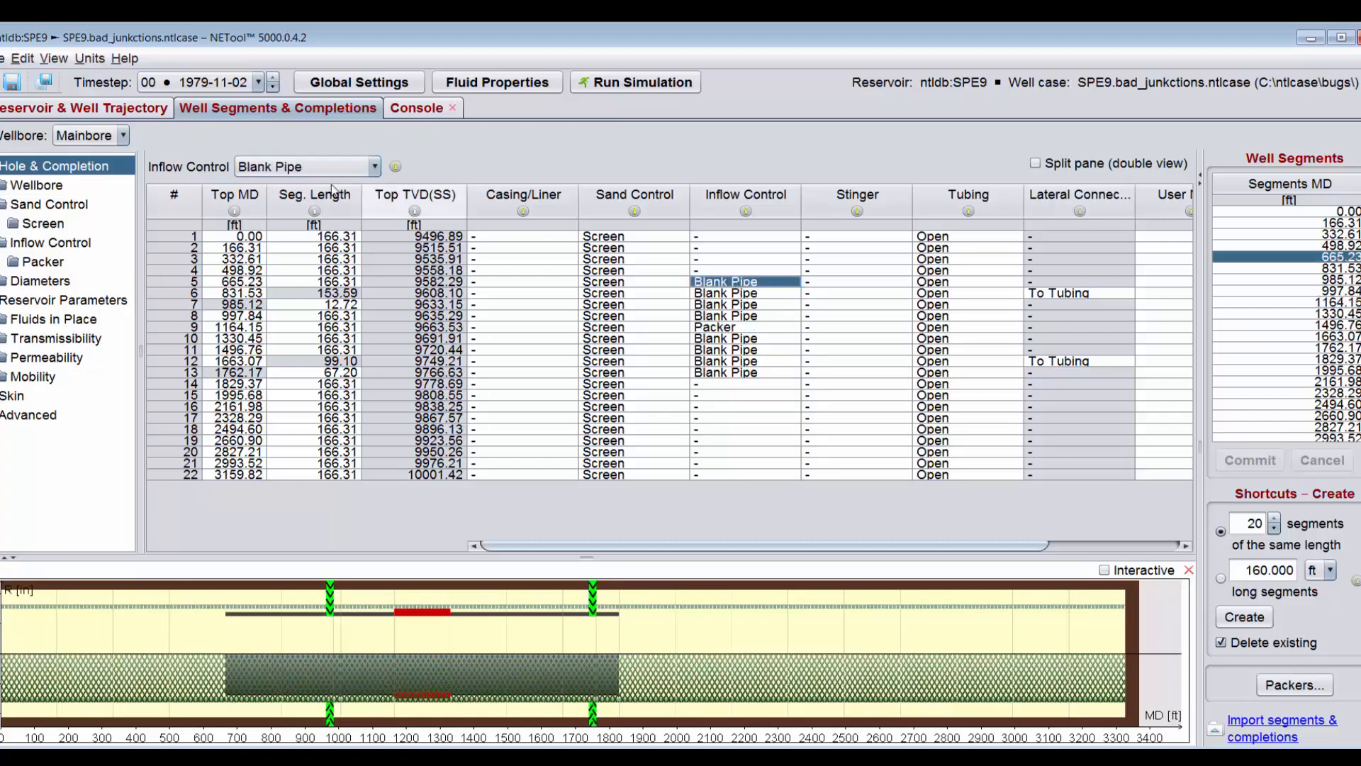
{"action": "left_click", "coordinate": [304, 167]}
{"action": "left_click", "coordinate": [298, 269]}
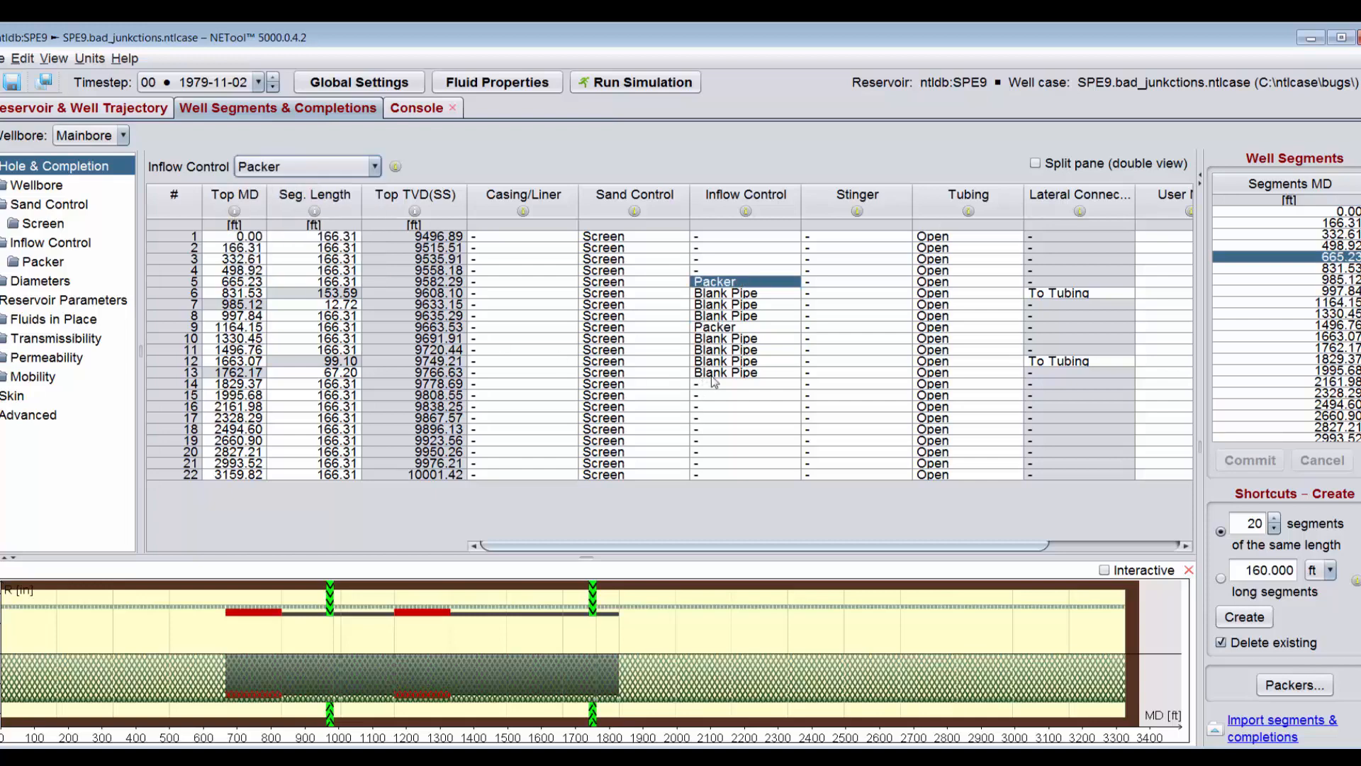
{"action": "left_click", "coordinate": [723, 375]}
{"action": "left_click", "coordinate": [303, 167]}
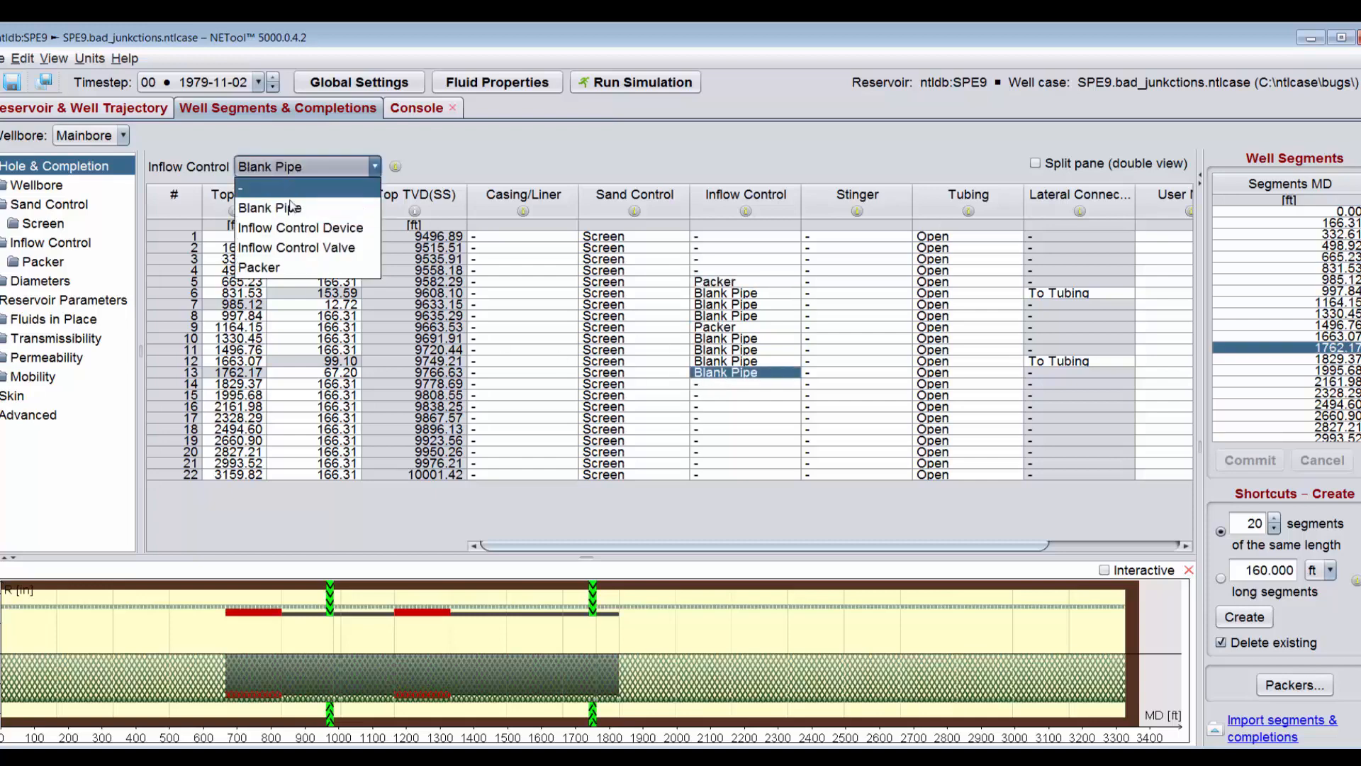
{"action": "left_click", "coordinate": [291, 268]}
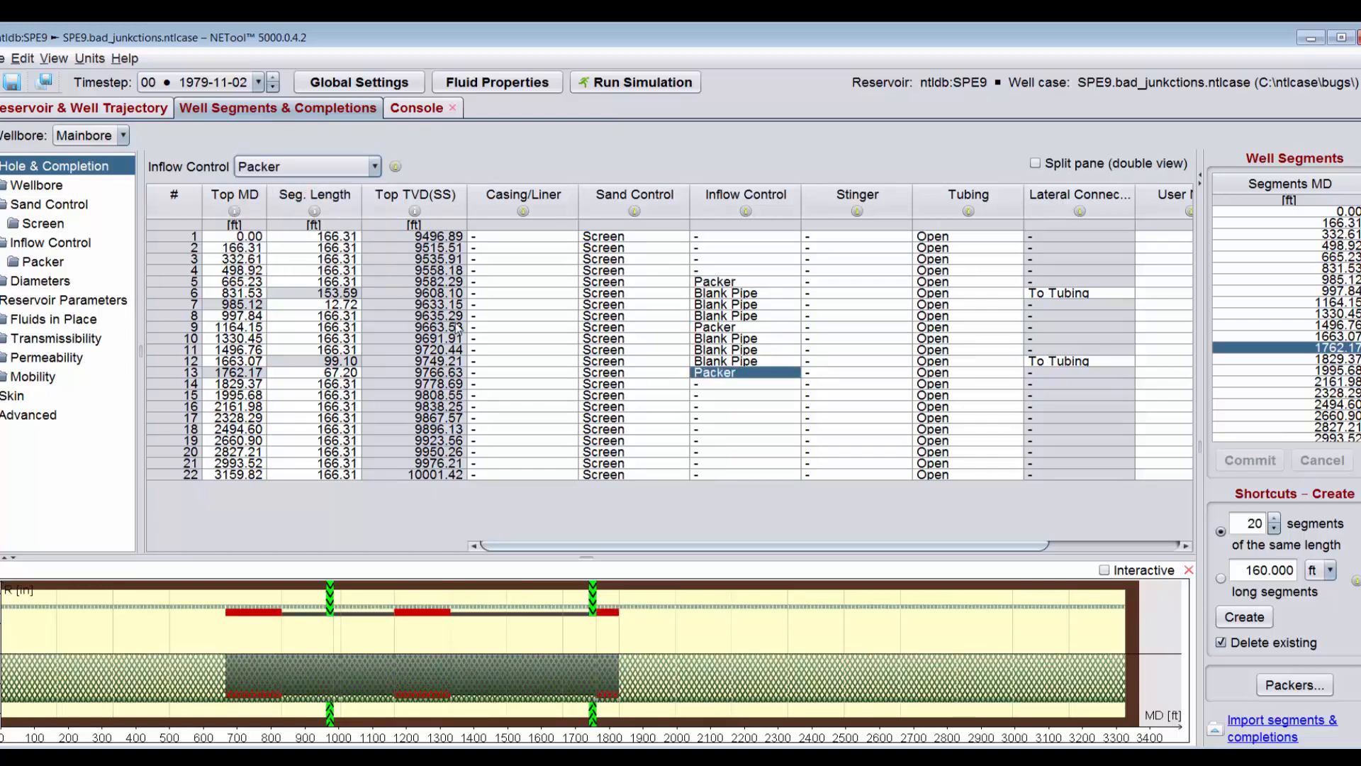
- Remove the sand control screens from Mainbore segments 5 to 13
{"action": "left_click_drag", "start_coordinate": [641, 283], "coordinate": [636, 378]}
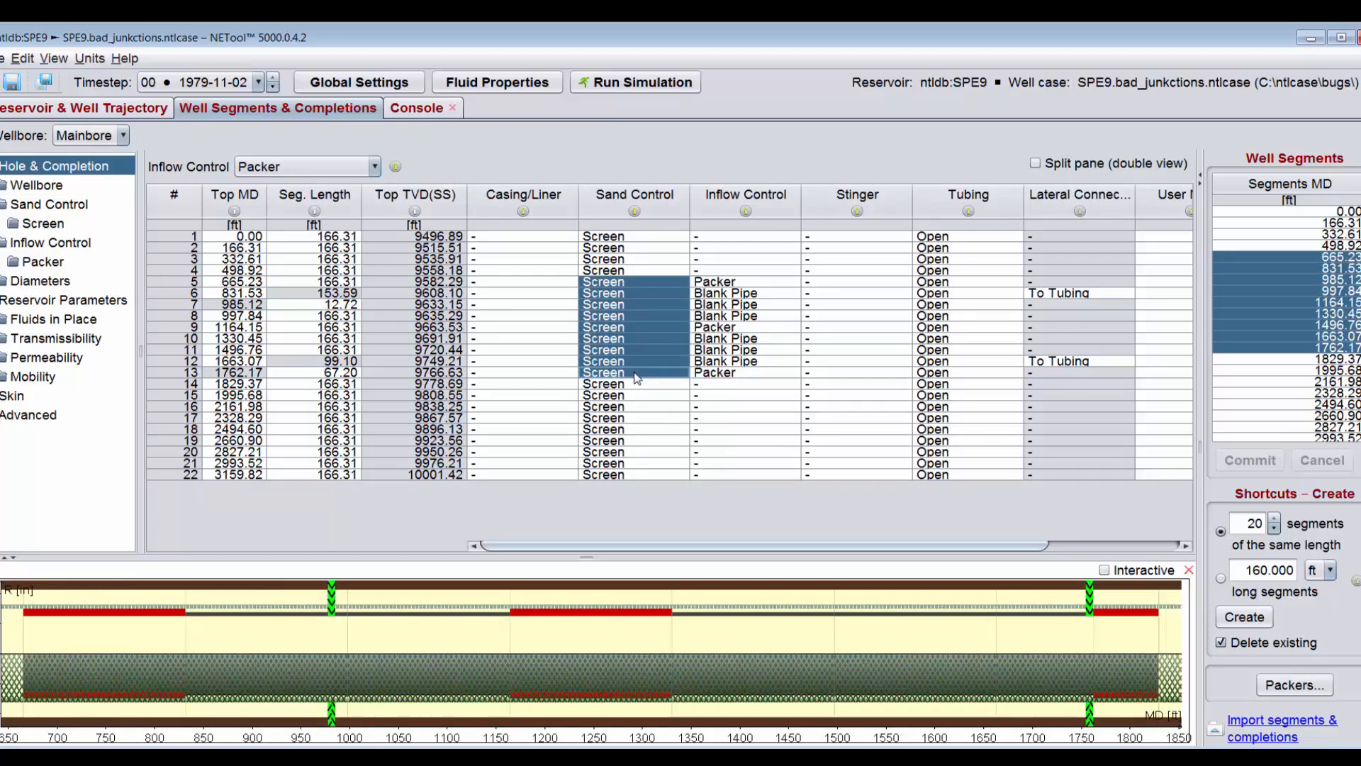
{"action": "left_click", "coordinate": [276, 169]}
{"action": "left_click", "coordinate": [271, 190]}
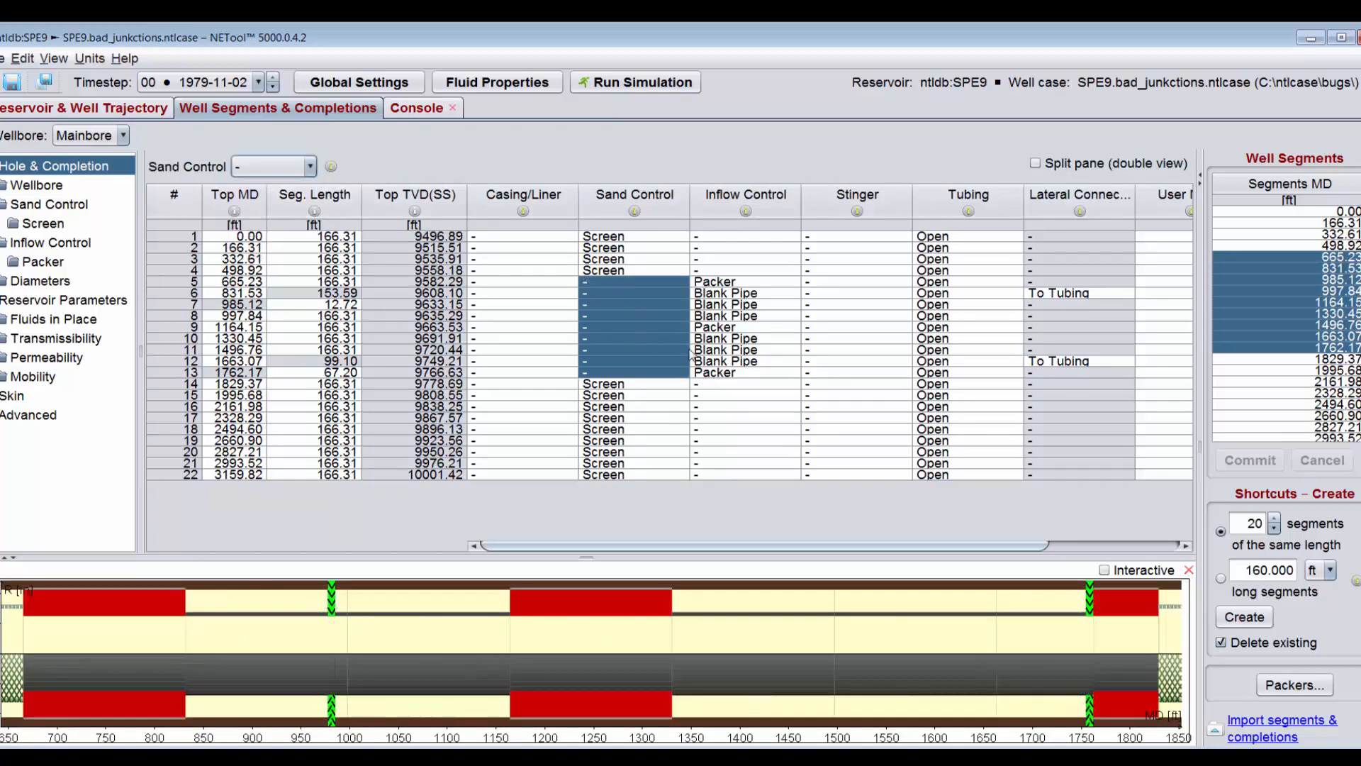
{"action": "left_click", "coordinate": [739, 386]}
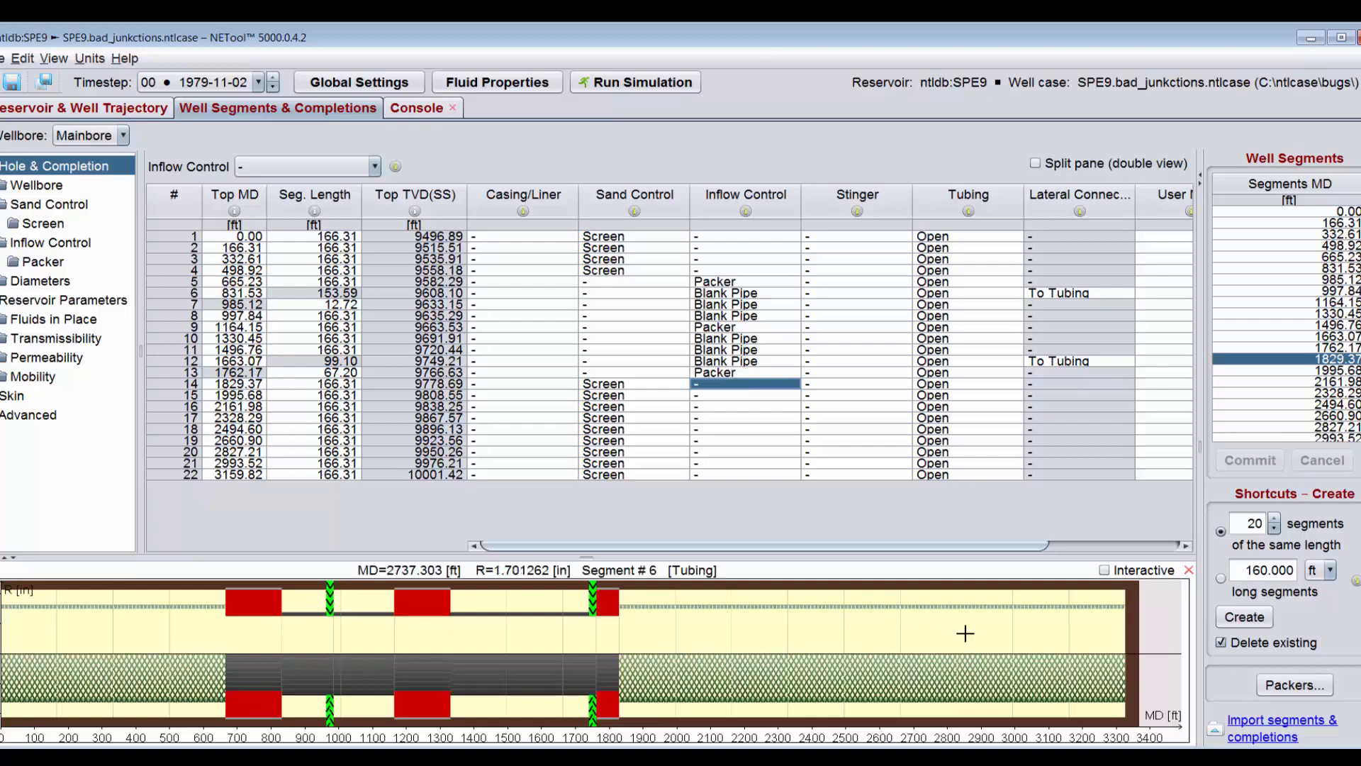
- Enable interactive editing of the well schematic and shorten the packers in segment 9 to about 39 ft and segment 5 to about 31 ft
{"action": "left_click", "coordinate": [1103, 570]}
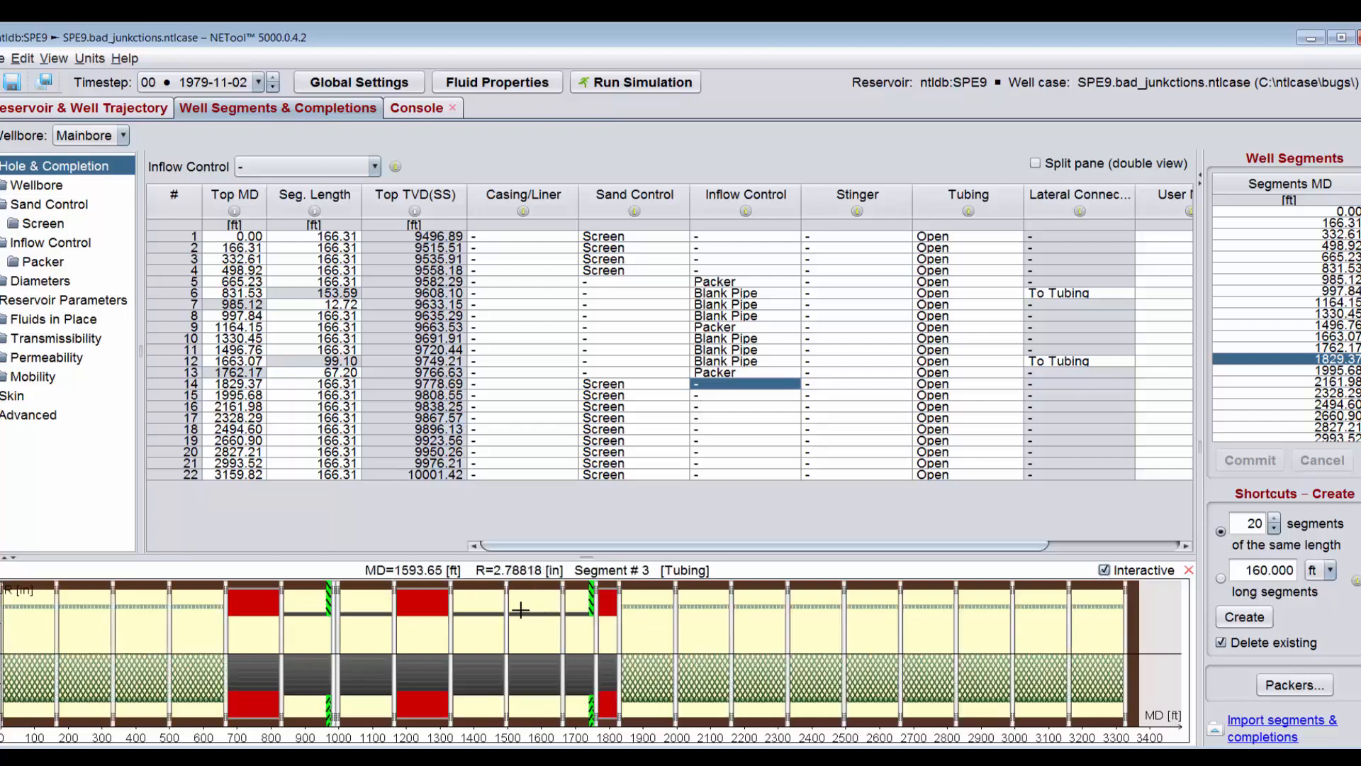
{"action": "left_click", "coordinate": [437, 610]}
{"action": "left_click_drag", "start_coordinate": [437, 609], "coordinate": [408, 609]}
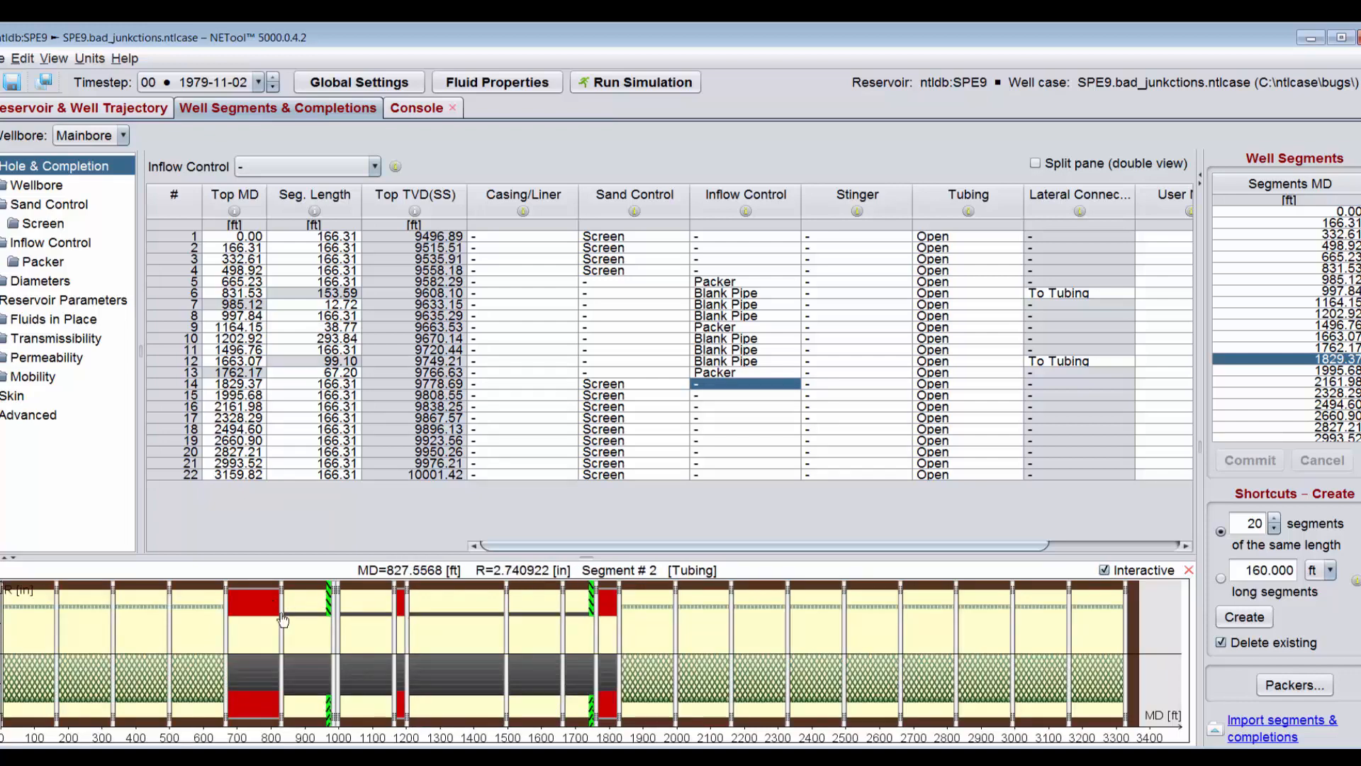
{"action": "left_click_drag", "start_coordinate": [282, 609], "coordinate": [236, 611]}
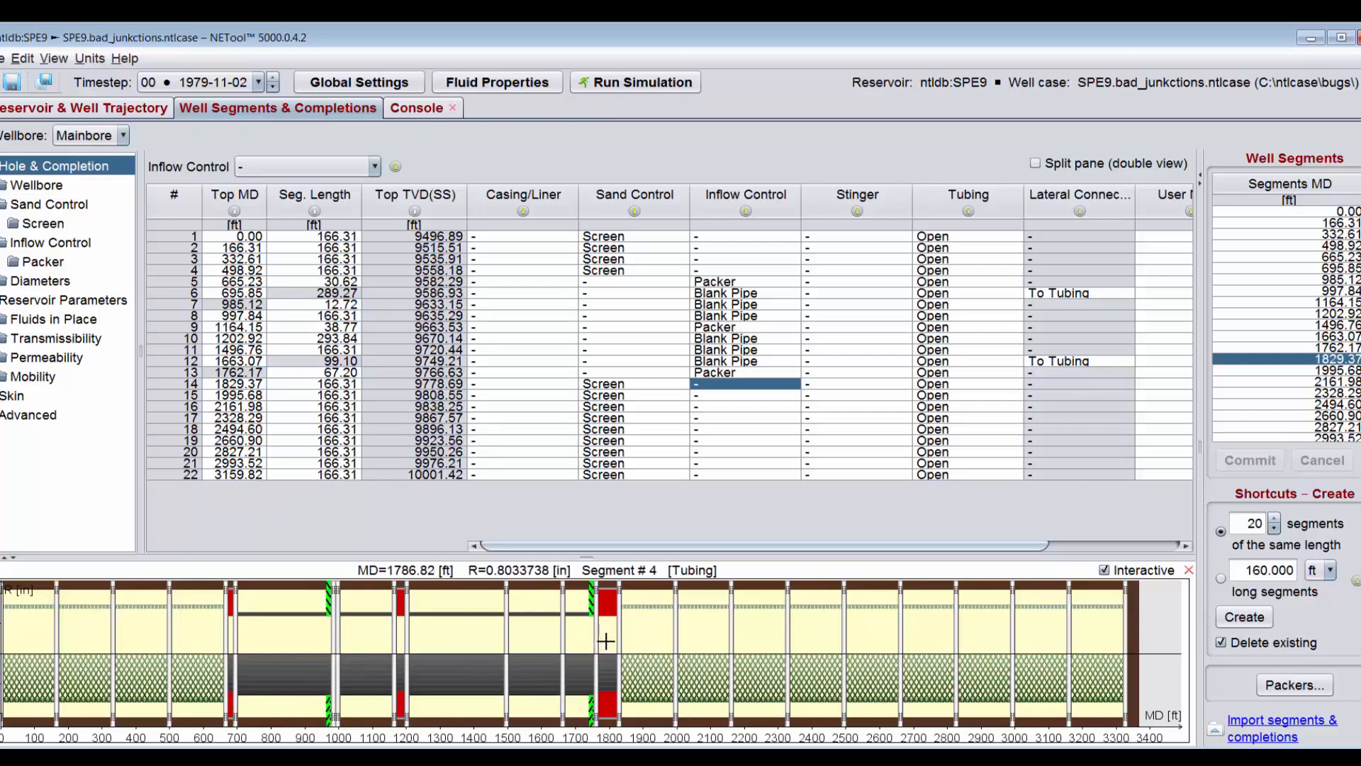
- Shorten the packer in segment 13 to about 25 ft, and resize segments 8 and 10 beside the middle packer to about 40 ft and 35 ft
{"action": "left_click_drag", "start_coordinate": [618, 641], "coordinate": [604, 641]}
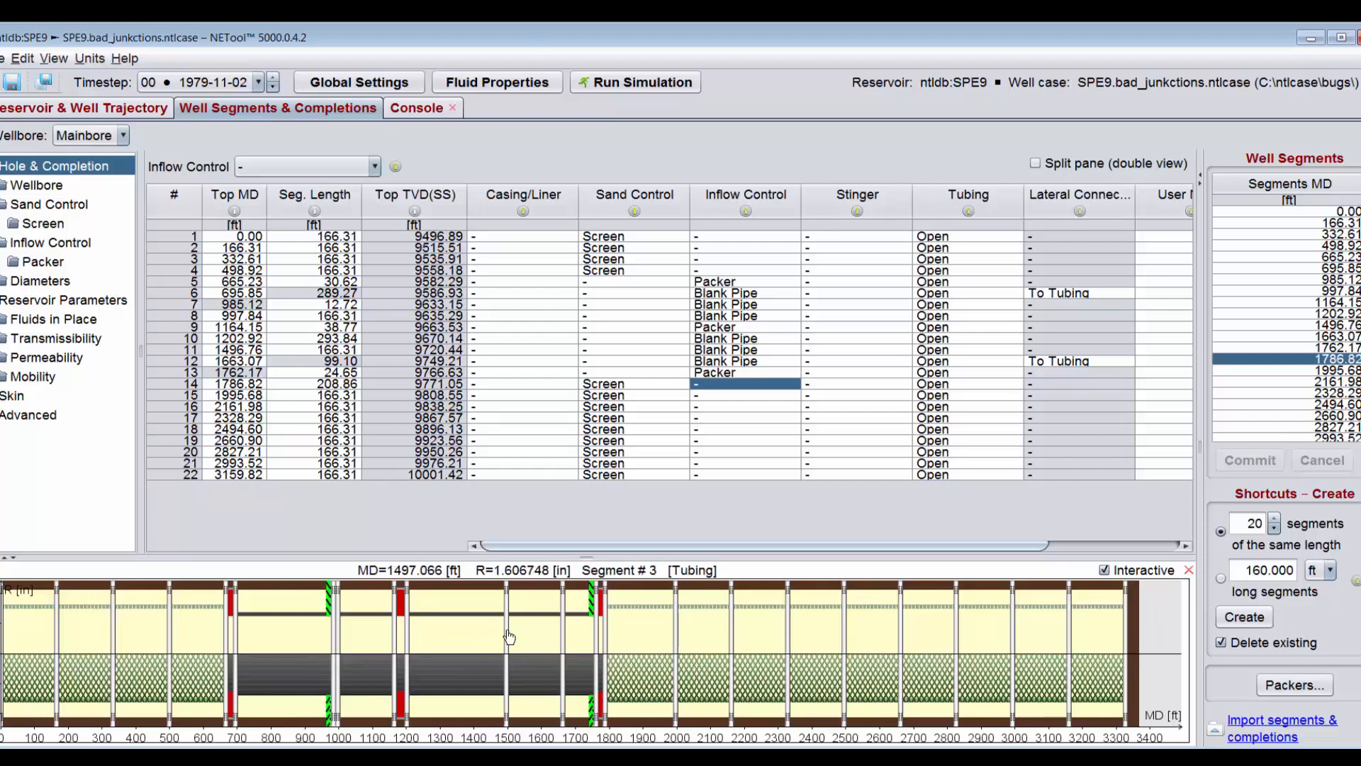
{"action": "left_click_drag", "start_coordinate": [506, 630], "coordinate": [431, 631]}
{"action": "left_click_drag", "start_coordinate": [341, 635], "coordinate": [419, 641]}
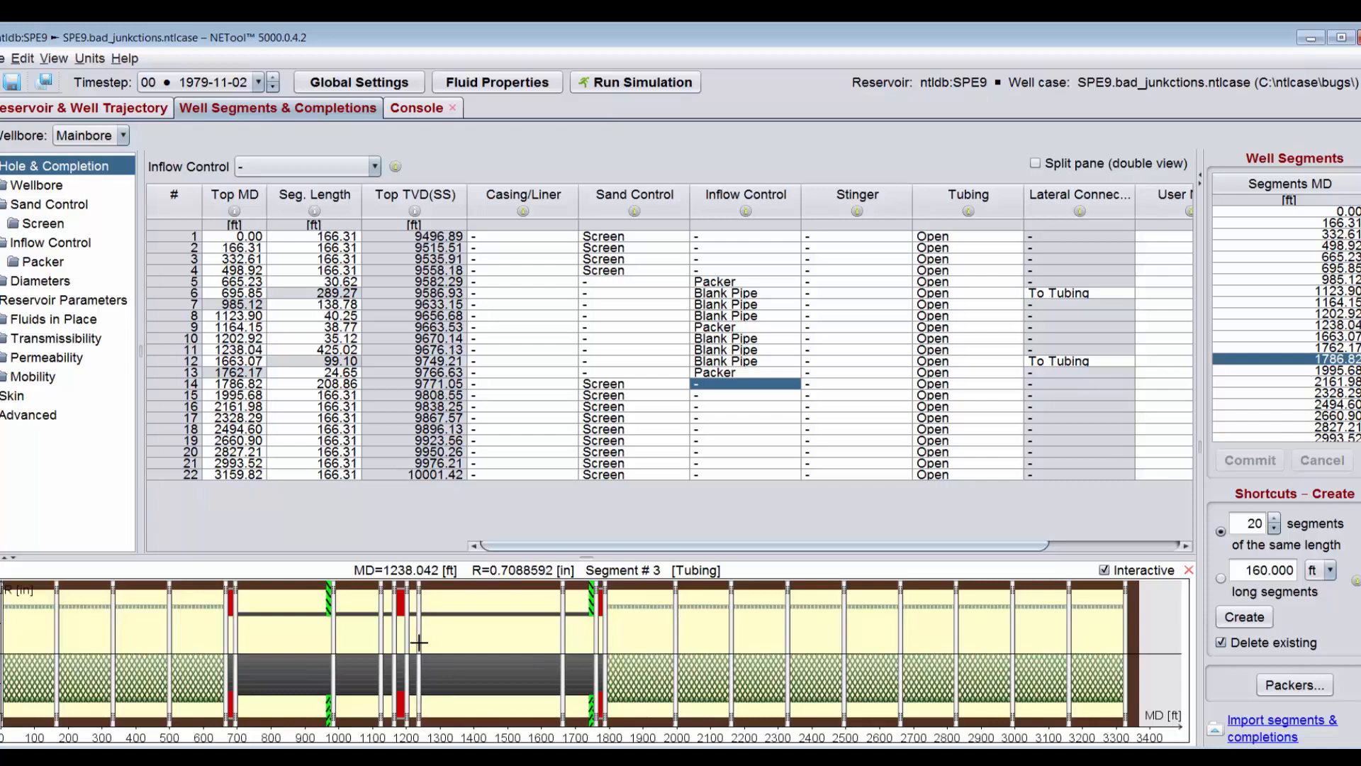
- Set the inflow control of Mainbore segments 8 and 10 to Inflow Control Valve and turn off interactive schematic editing
{"action": "left_click", "coordinate": [737, 317]}
{"action": "left_click", "coordinate": [374, 166]}
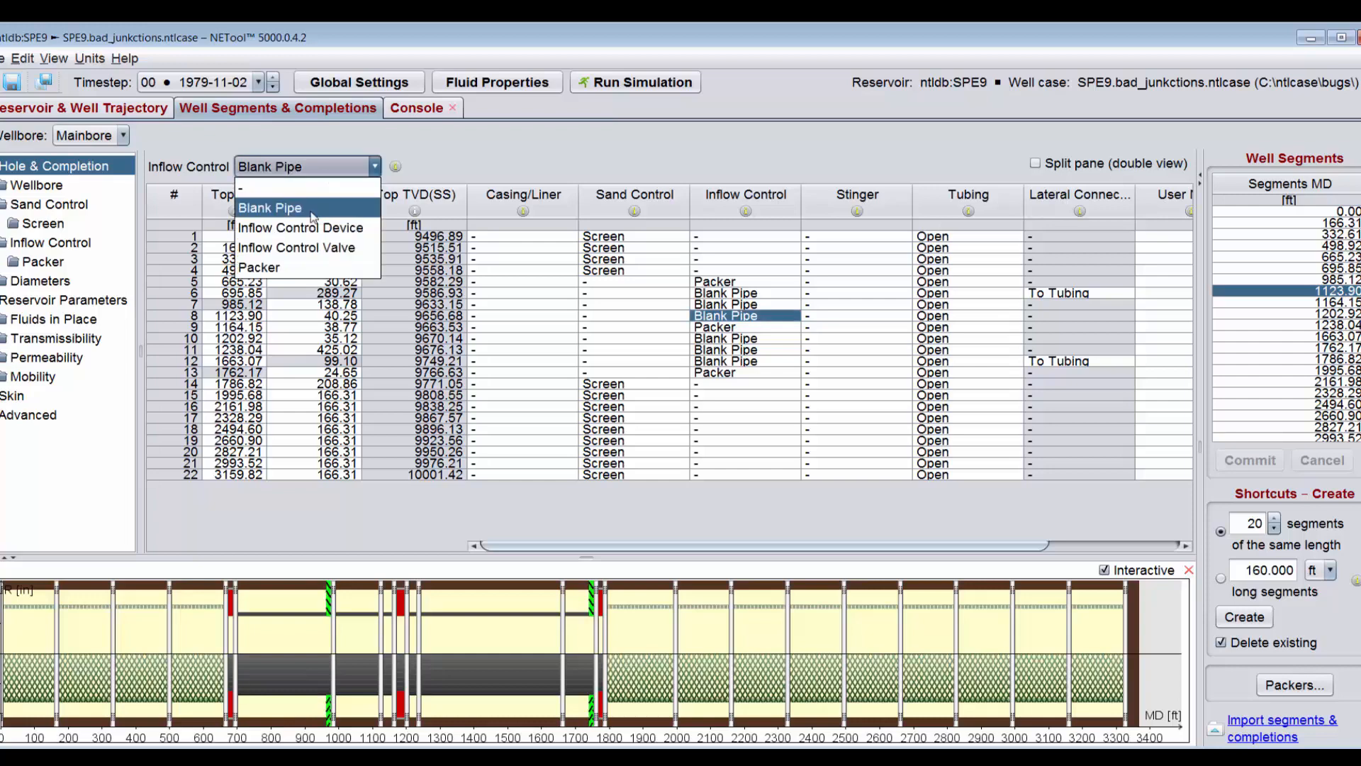
{"action": "left_click", "coordinate": [312, 248]}
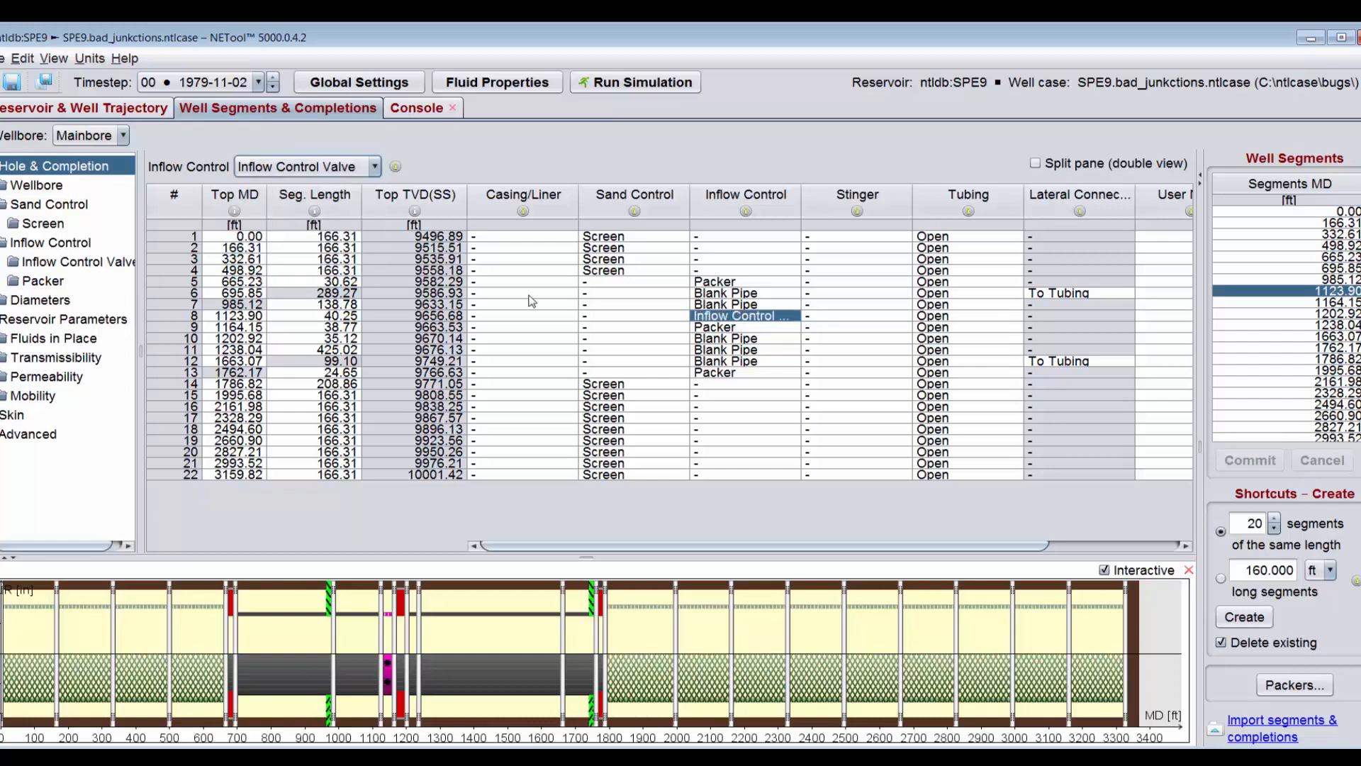
{"action": "left_click", "coordinate": [737, 339]}
{"action": "left_click", "coordinate": [278, 170]}
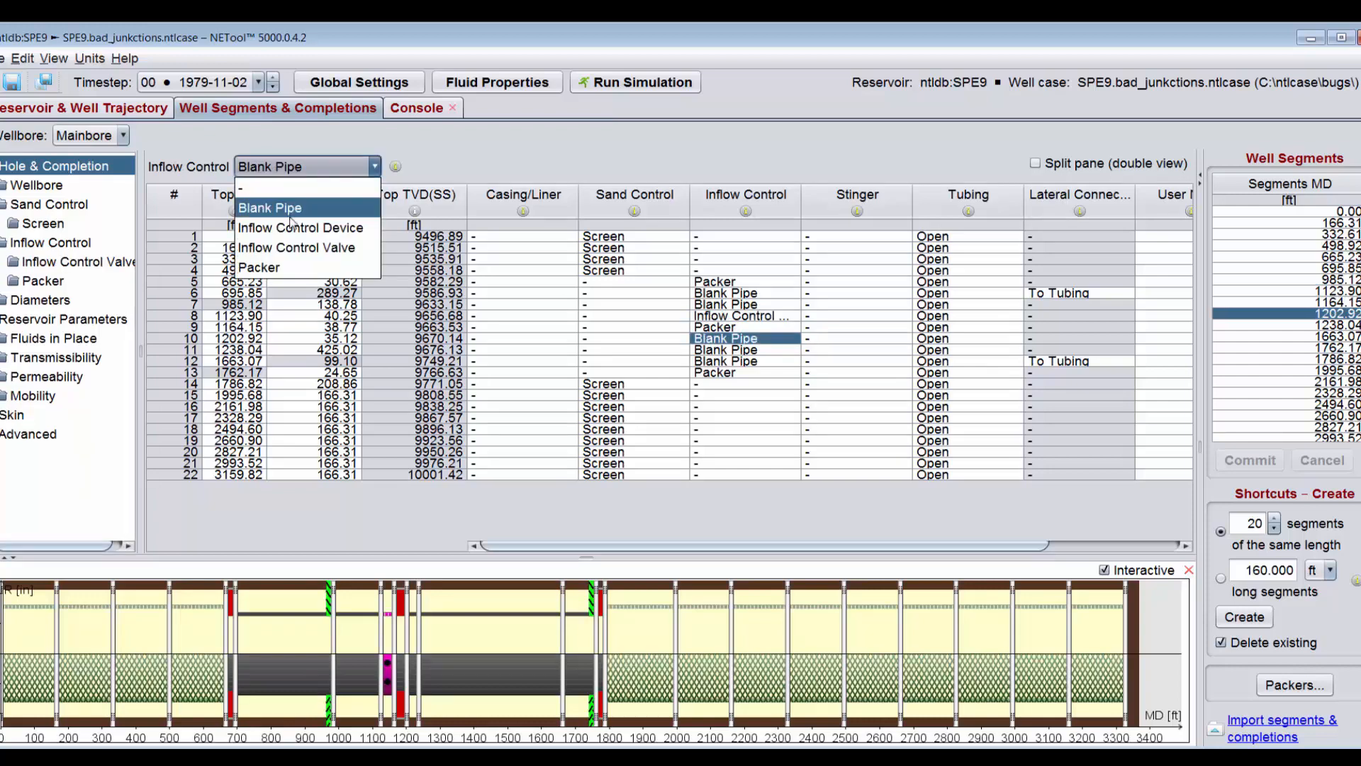
{"action": "left_click", "coordinate": [303, 250]}
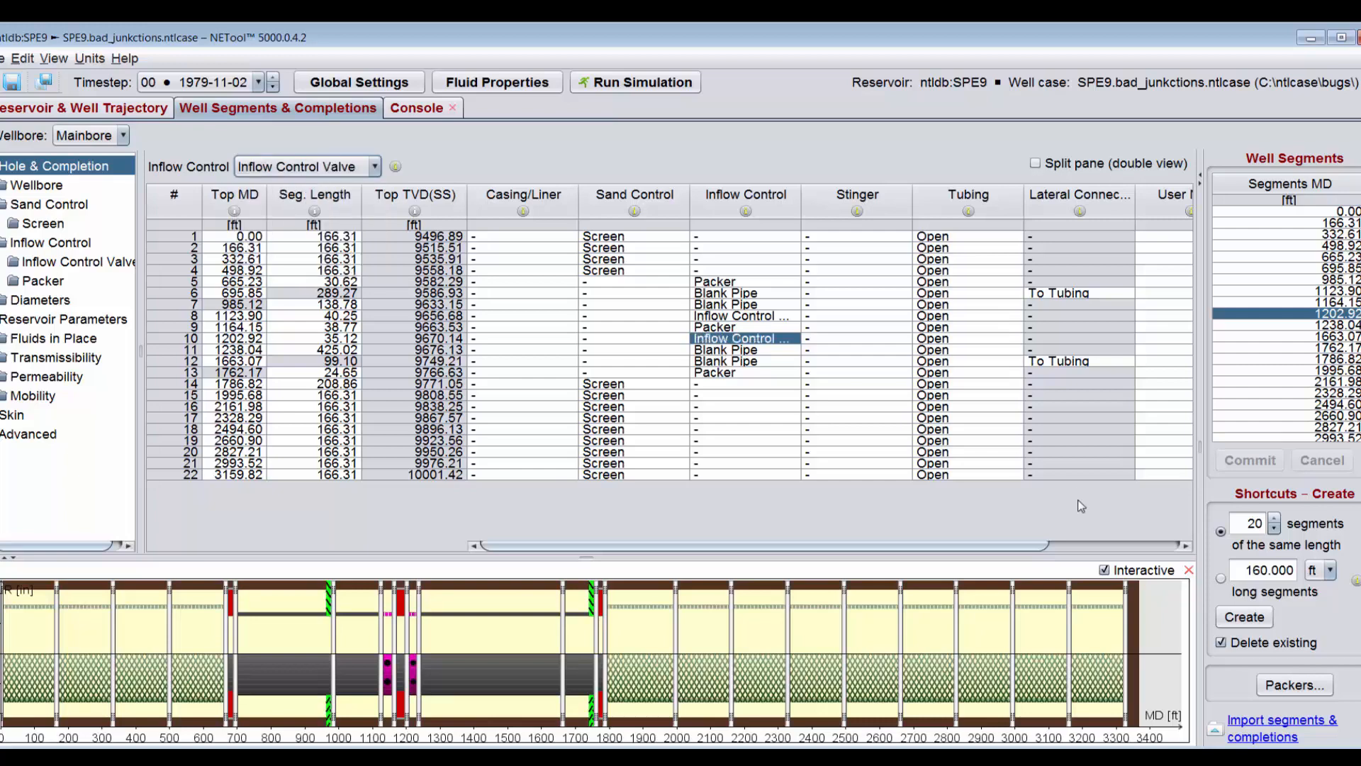
{"action": "left_click", "coordinate": [1104, 571]}
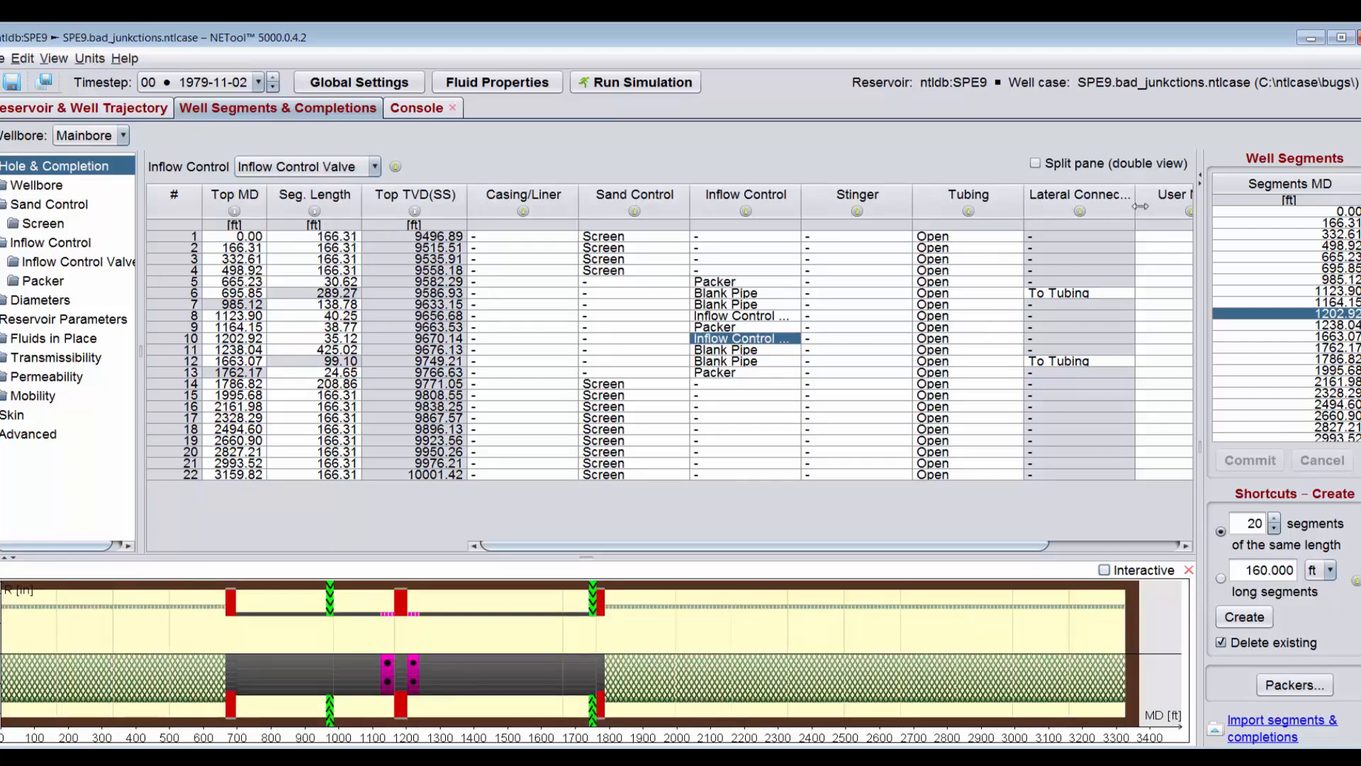
- Set the lateral connection of Mainbore segments 6 and 12 to To Annulus [Inflow Control]
{"action": "left_click", "coordinate": [1079, 198]}
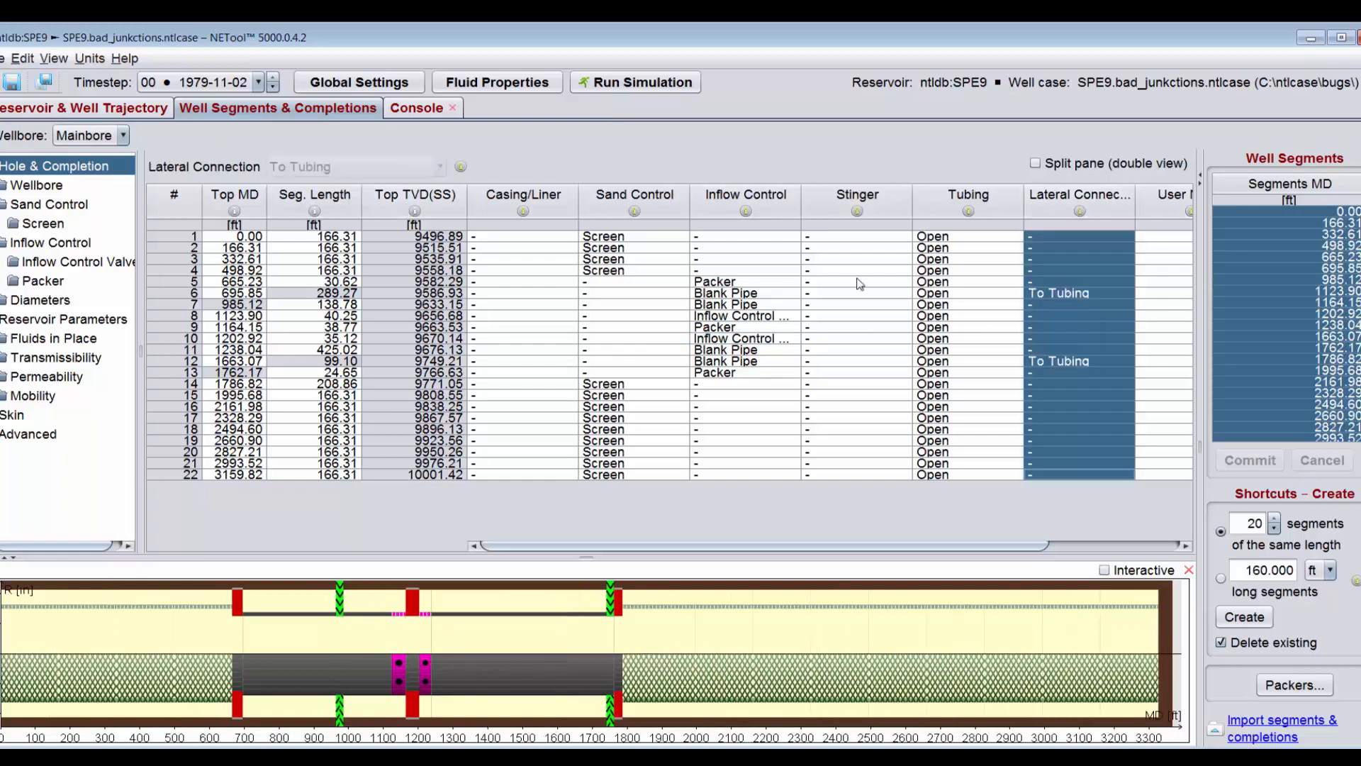
{"action": "left_click", "coordinate": [1044, 294]}
{"action": "left_click", "coordinate": [357, 171]}
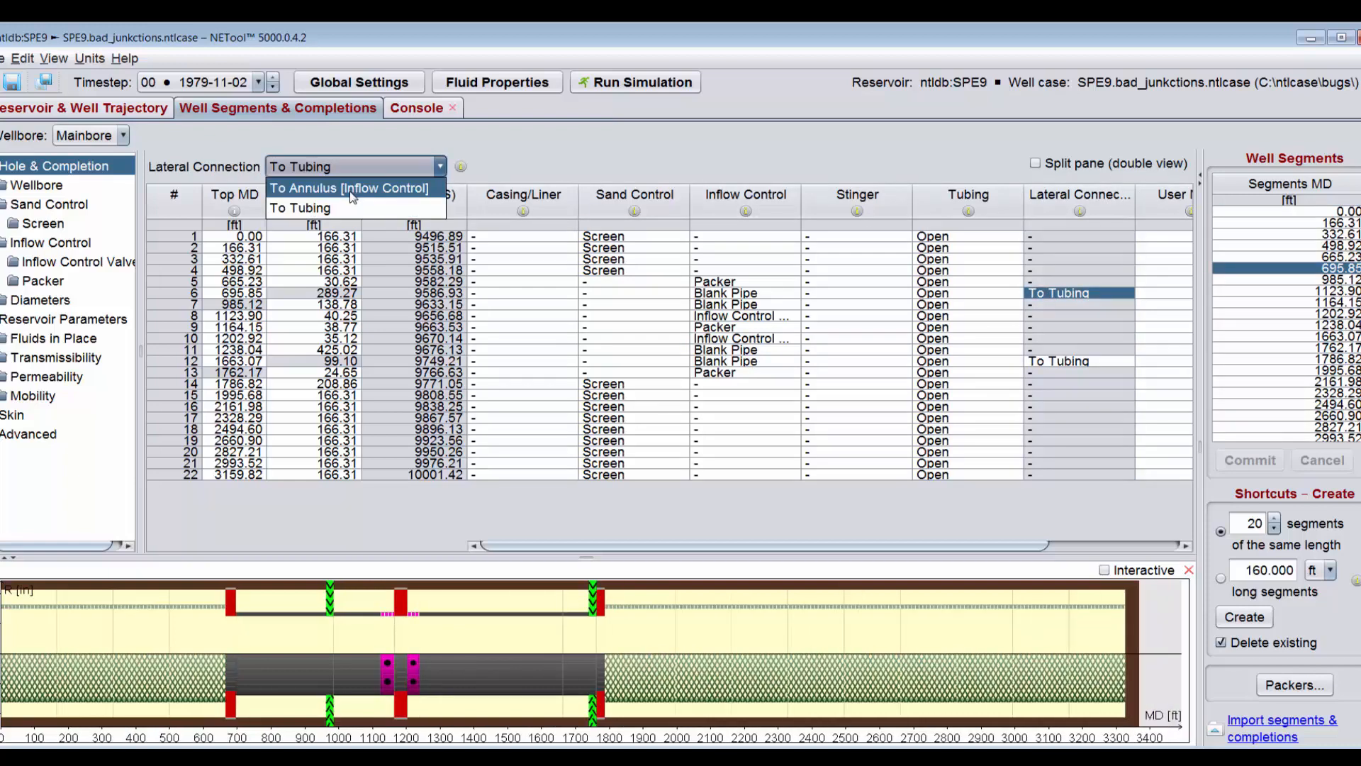
{"action": "left_click", "coordinate": [353, 189]}
{"action": "left_click", "coordinate": [1049, 365]}
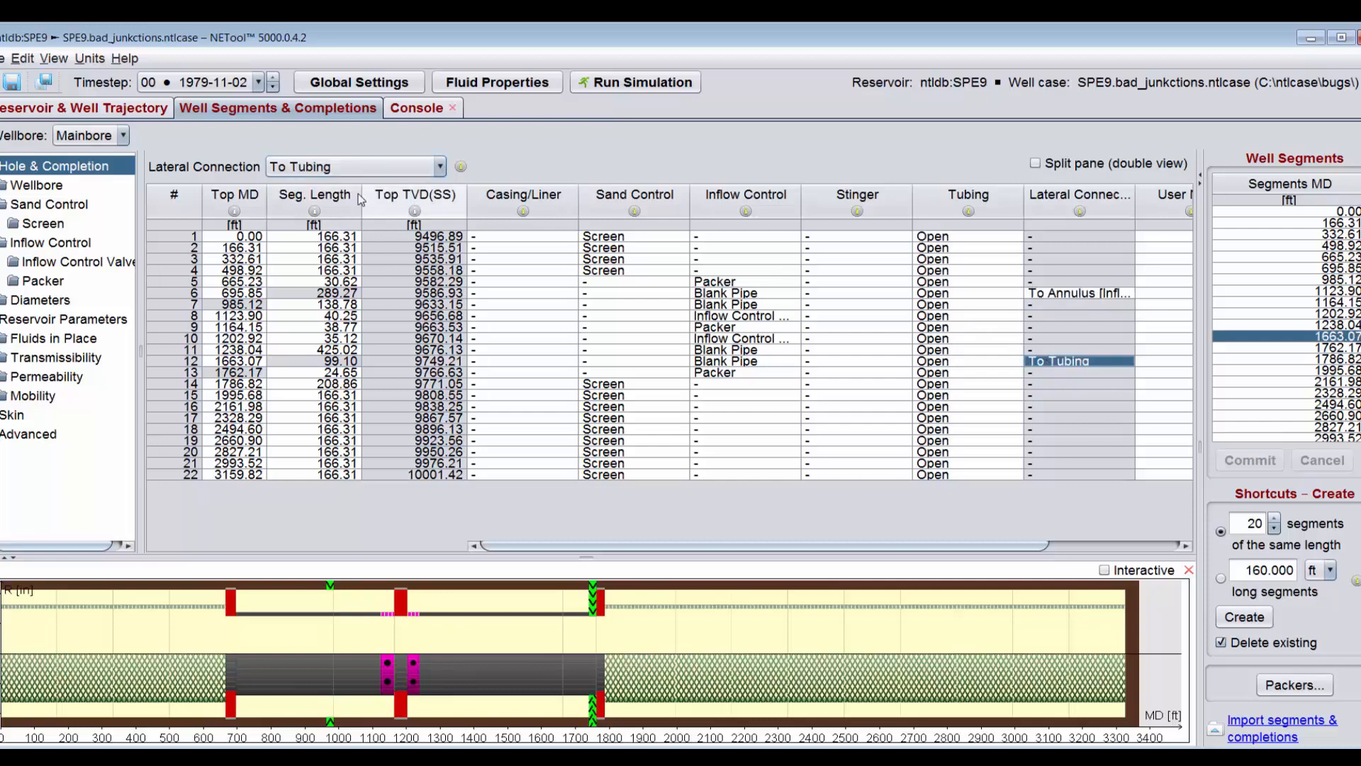
{"action": "left_click", "coordinate": [312, 169]}
{"action": "left_click", "coordinate": [313, 189]}
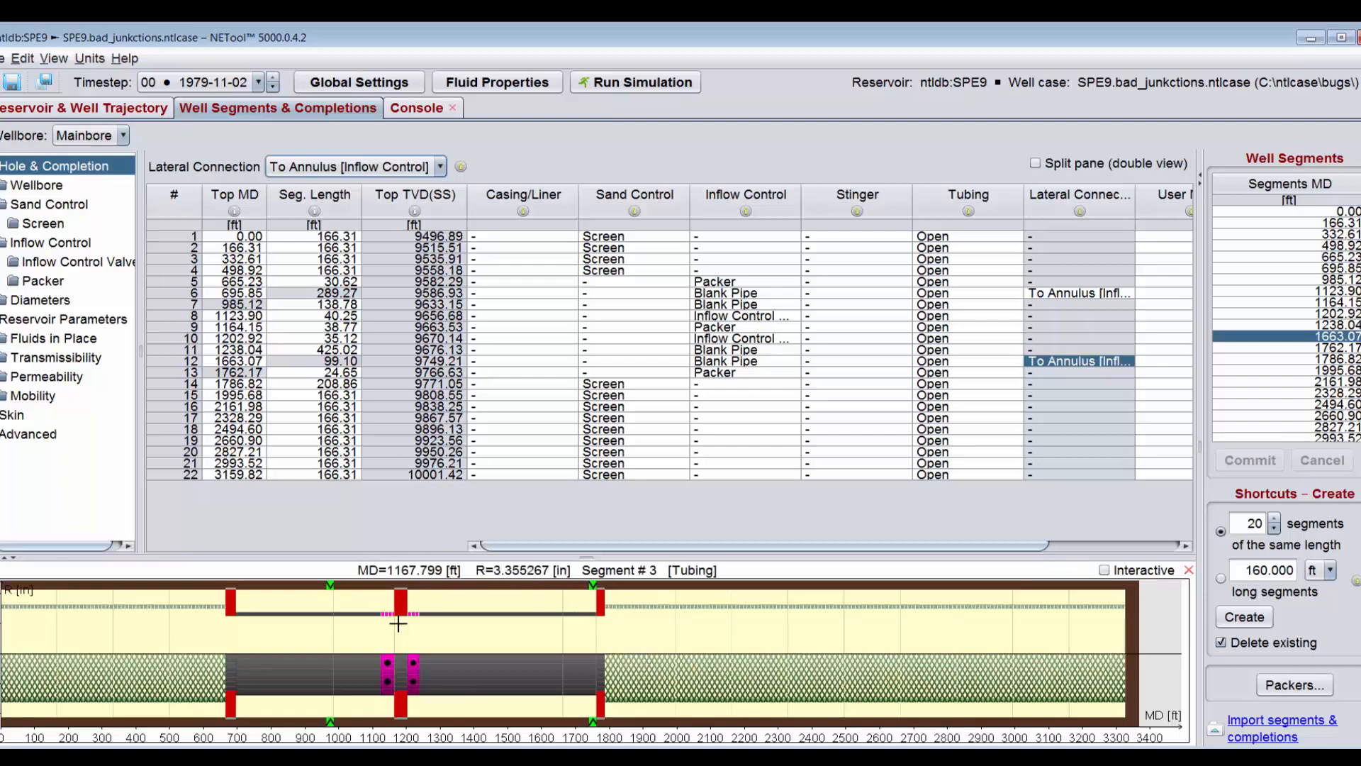
- Review the segments and completions of Lateral 1 and Lateral 2
{"action": "left_click", "coordinate": [123, 135]}
{"action": "left_click", "coordinate": [84, 181]}
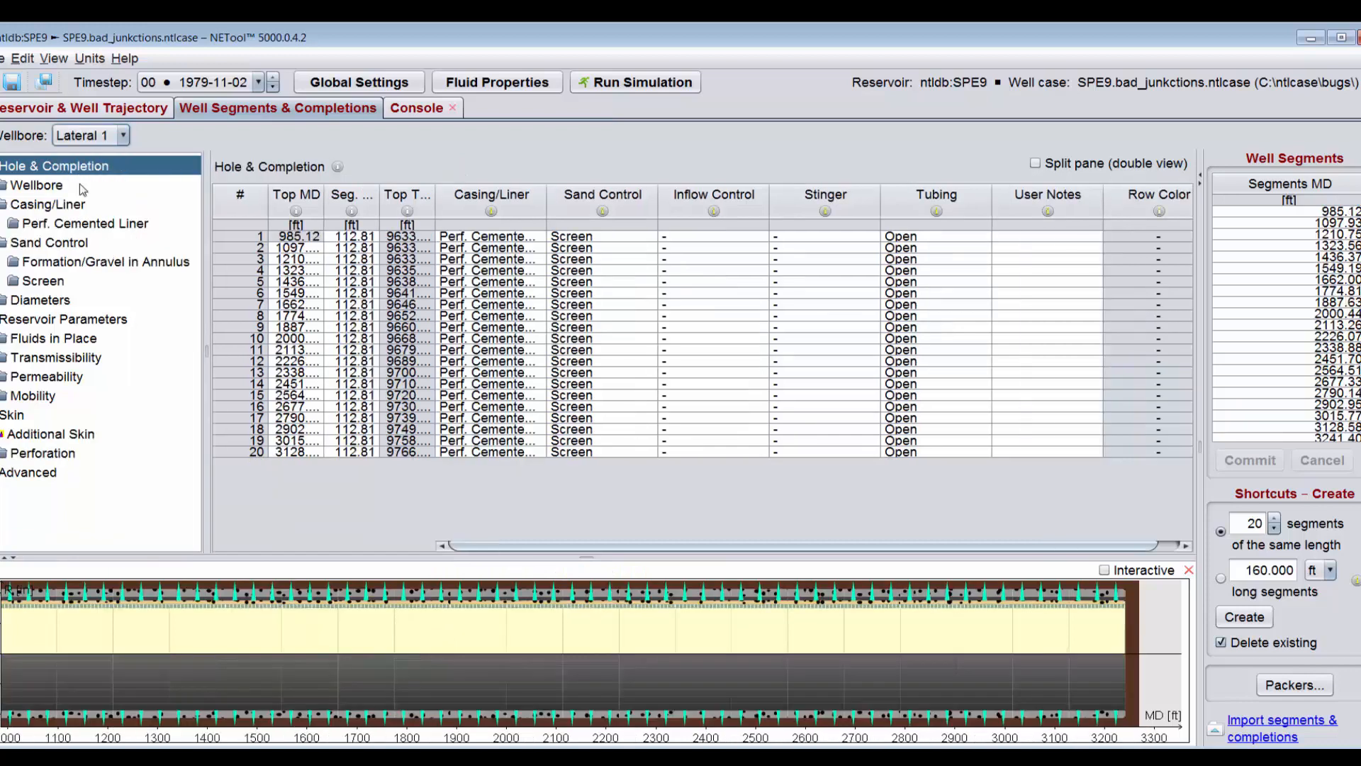
{"action": "left_click", "coordinate": [99, 136]}
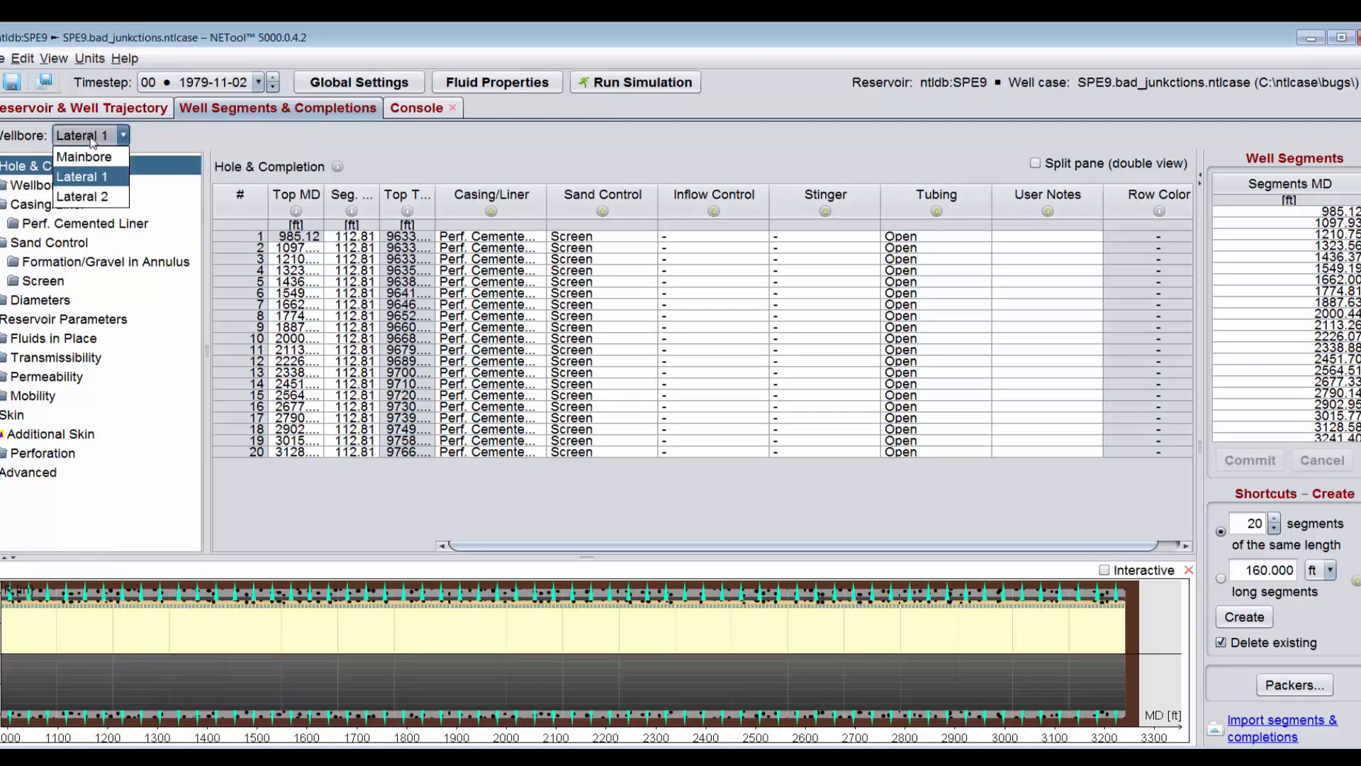
{"action": "left_click", "coordinate": [86, 194]}
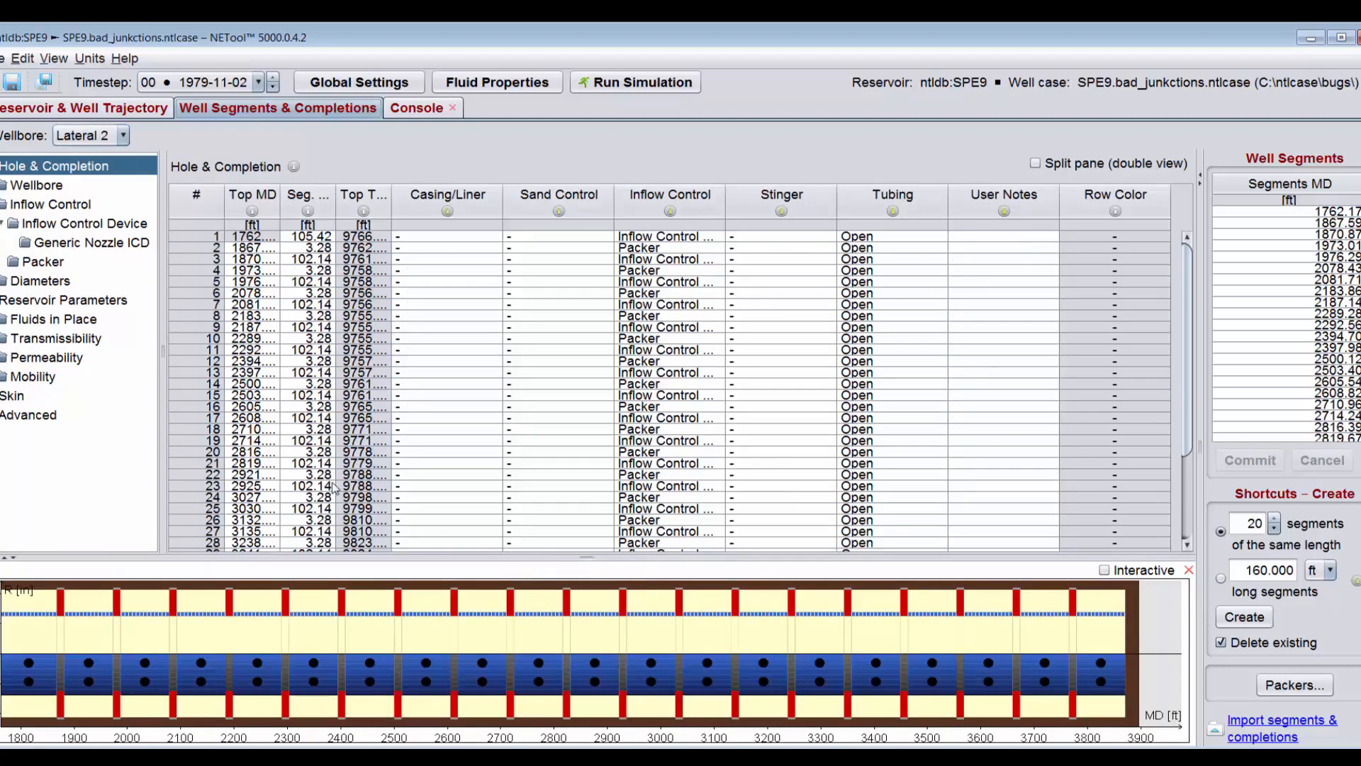
- Check the well target and IPR options in the global settings, accept them and run the simulation
{"action": "left_click", "coordinate": [337, 83]}
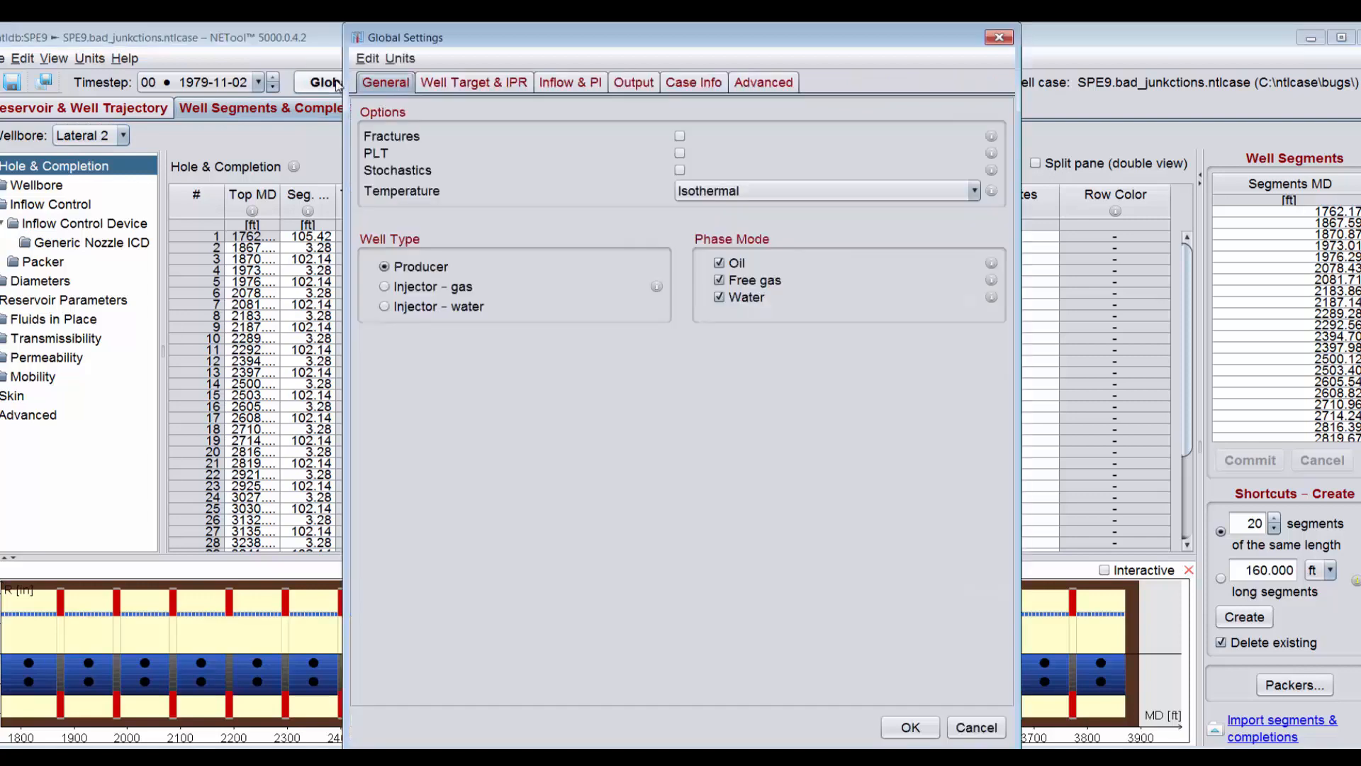
{"action": "left_click", "coordinate": [473, 82]}
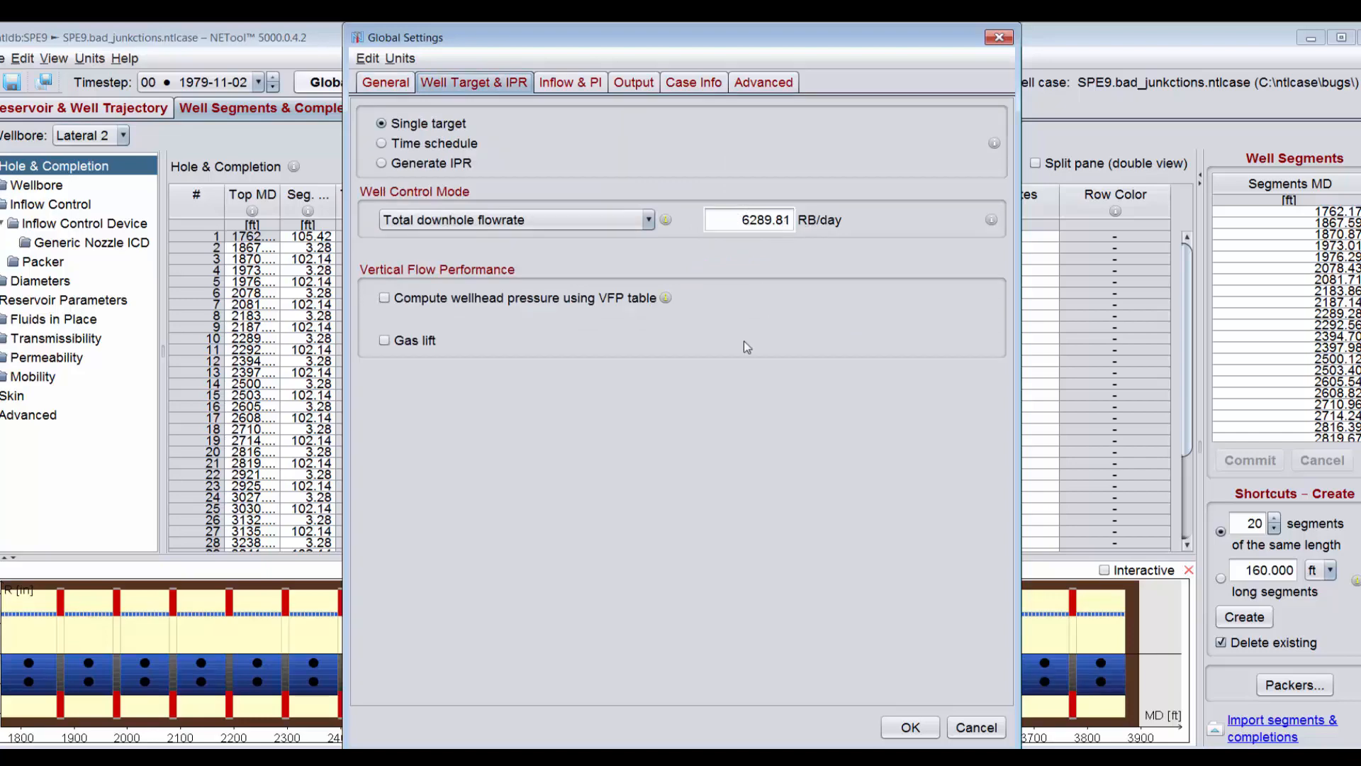
{"action": "left_click", "coordinate": [908, 728]}
{"action": "left_click", "coordinate": [627, 84]}
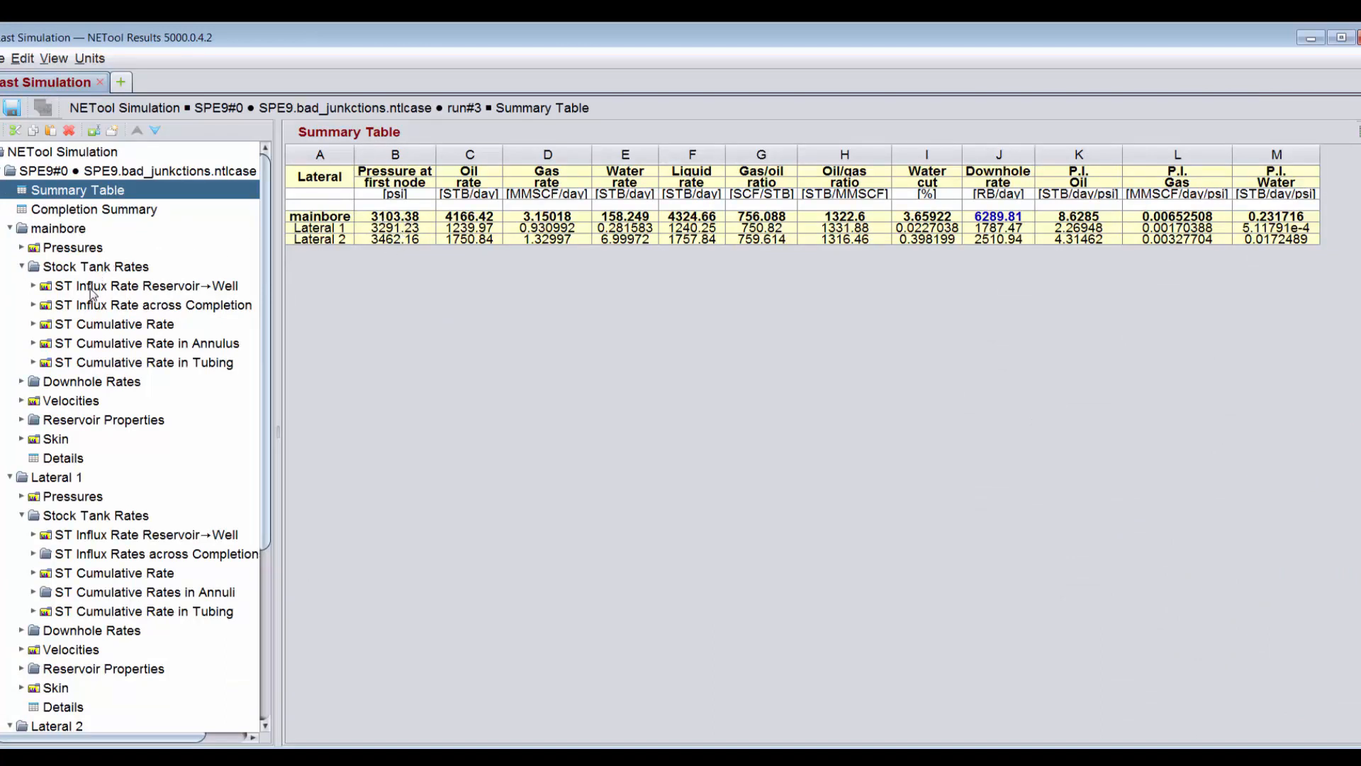
- Examine the mainbore's stock tank cumulative rates, its oil cumulative flow plot, and the cumulative rates of Lateral 1
{"action": "left_click", "coordinate": [88, 325]}
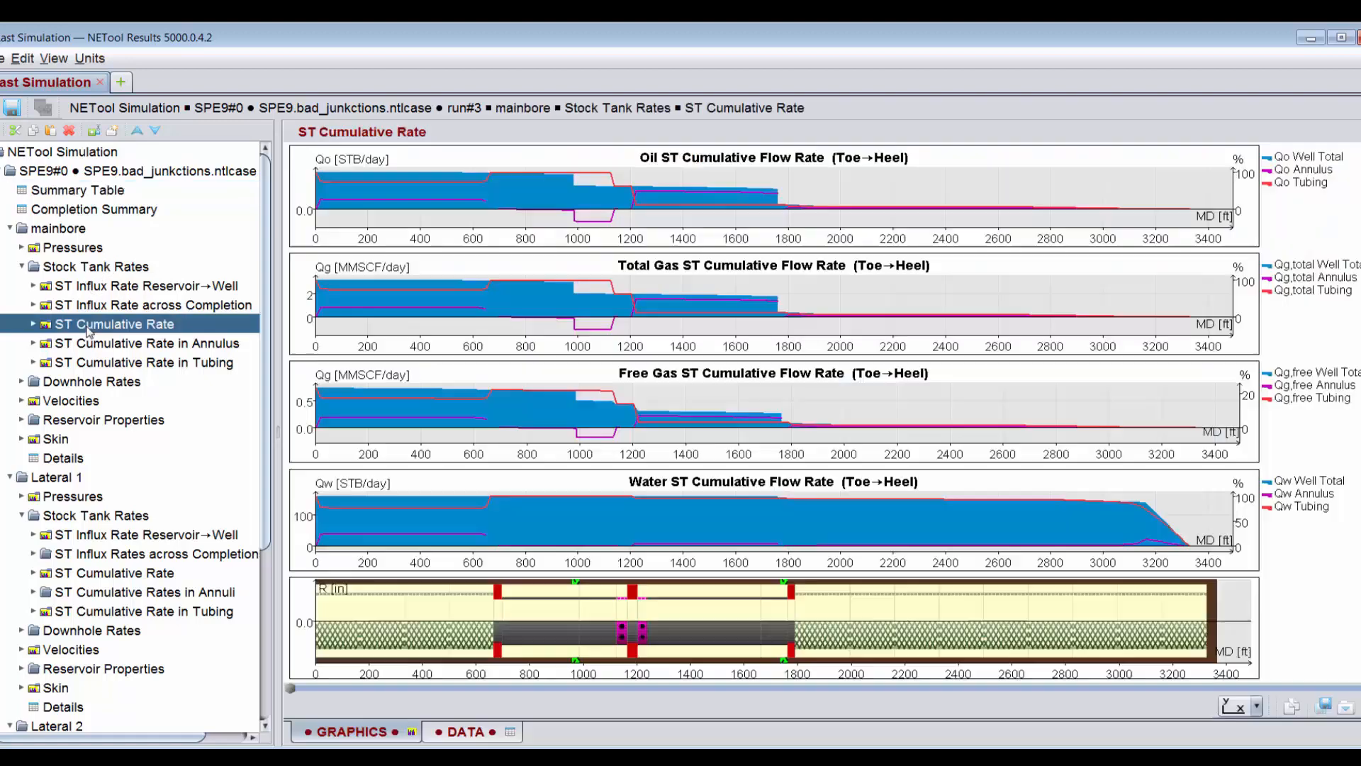
{"action": "left_click", "coordinate": [35, 325]}
{"action": "left_click", "coordinate": [100, 346]}
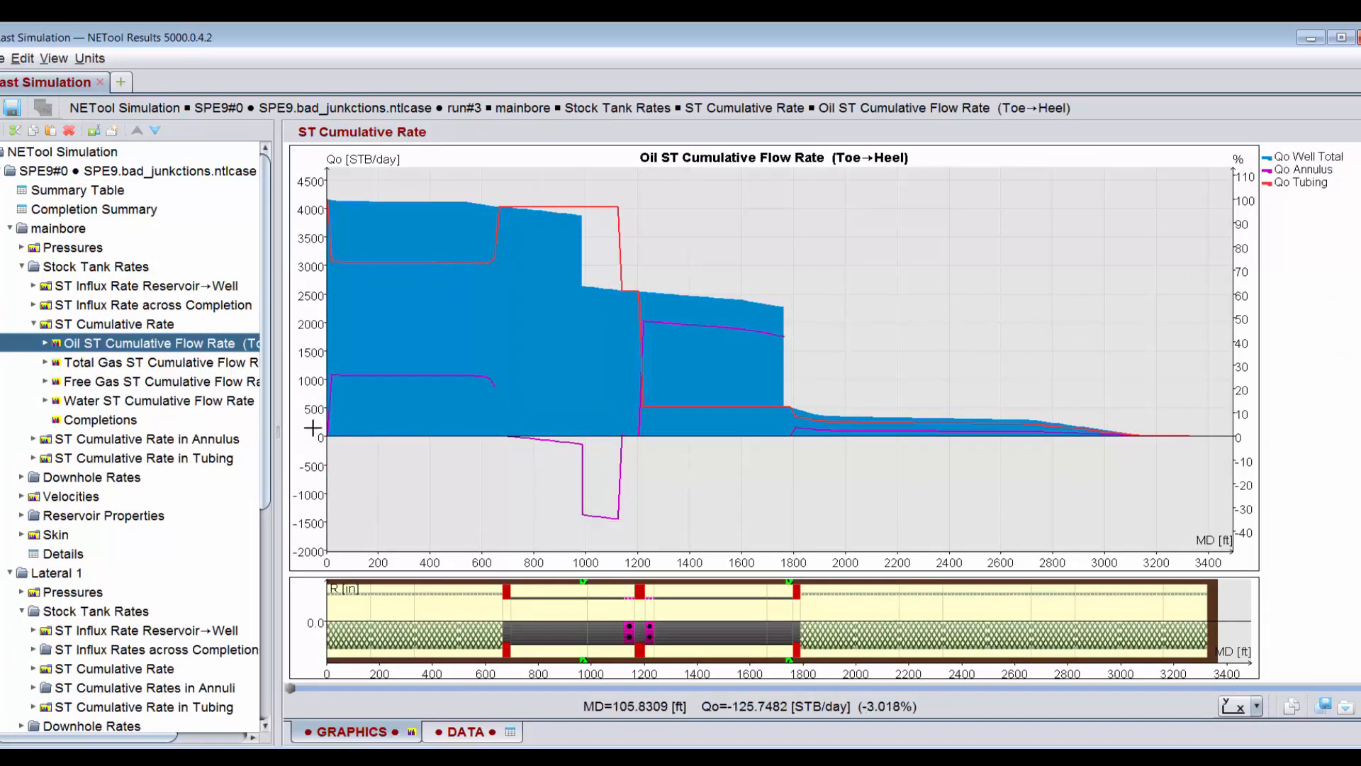
{"action": "left_click", "coordinate": [93, 671]}
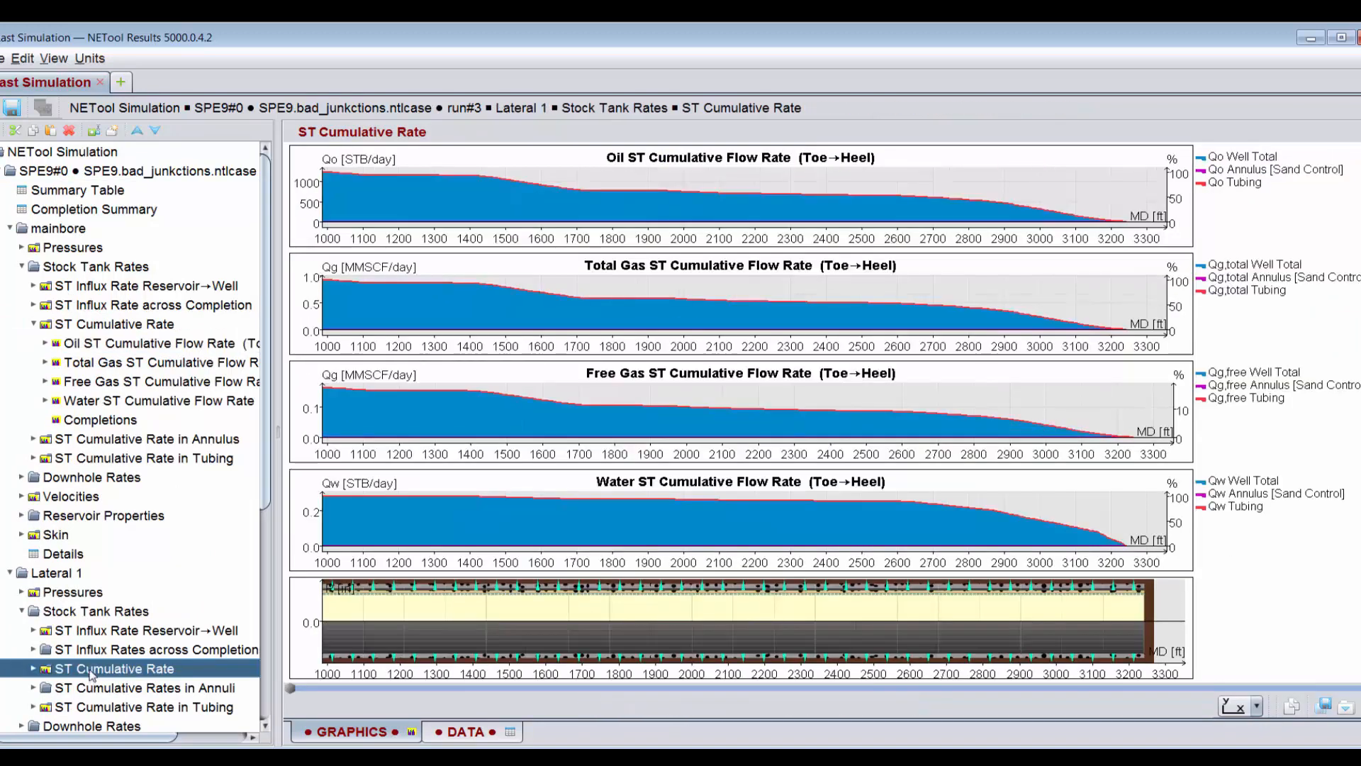
- Generate Eclipse keywords from the Well1 well design, using FIELD units and a maximum WELSEG length of 328.084 ft
{"action": "left_click", "coordinate": [100, 110]}
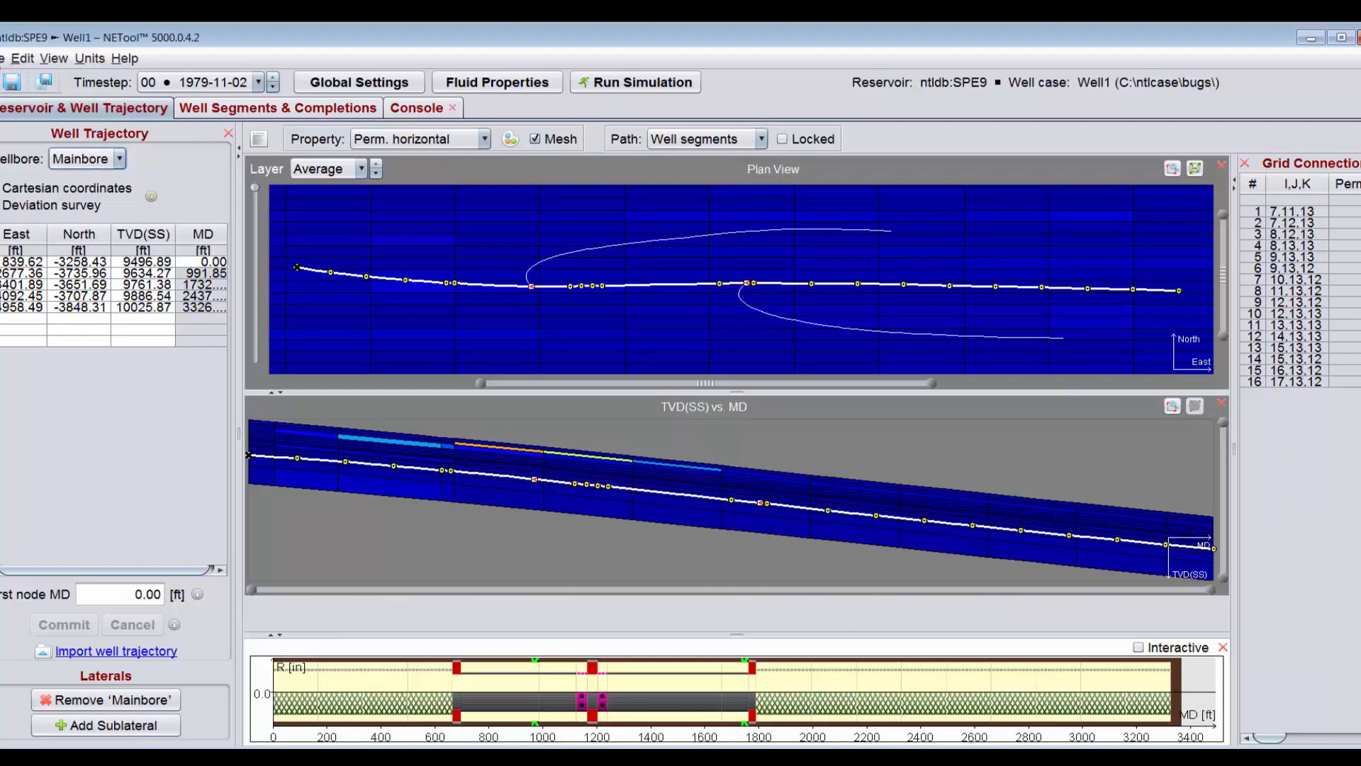
{"action": "left_click", "coordinate": [2, 58]}
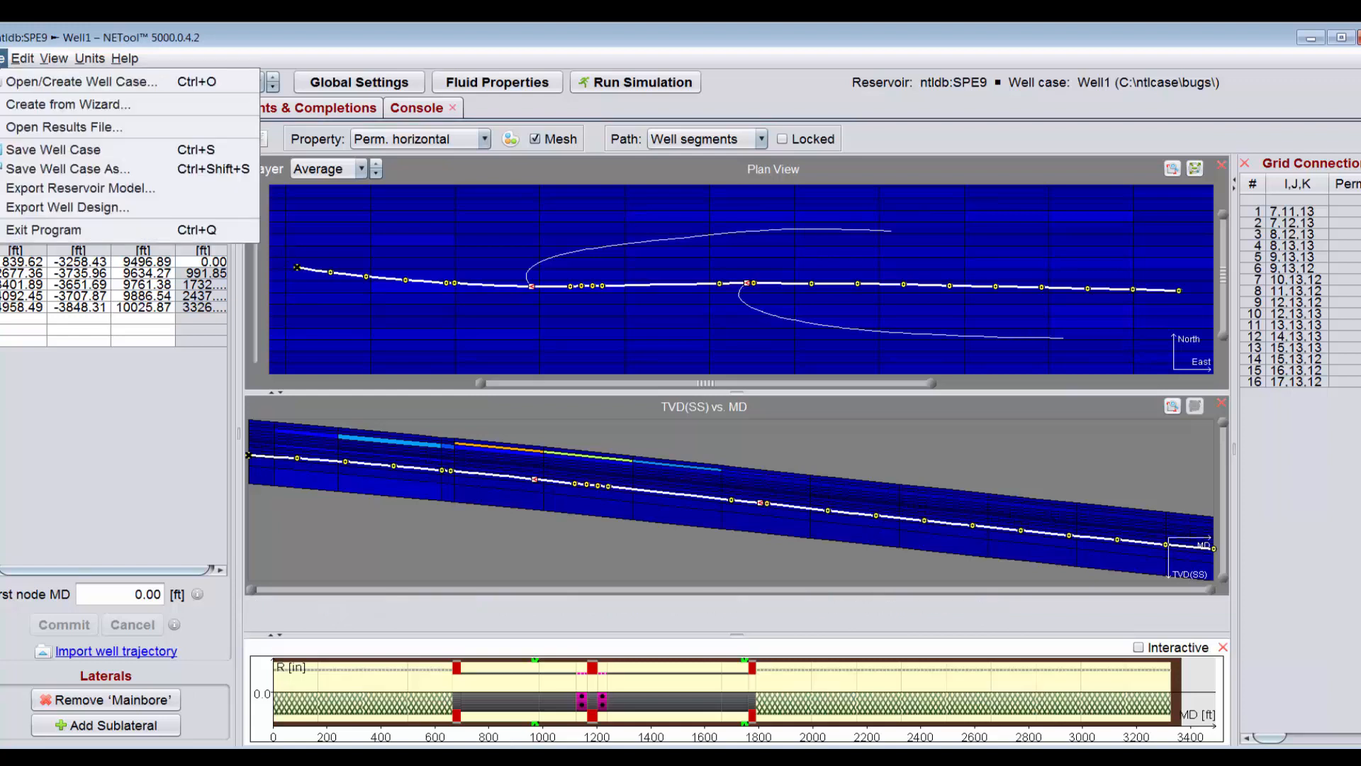
{"action": "left_click", "coordinate": [30, 209]}
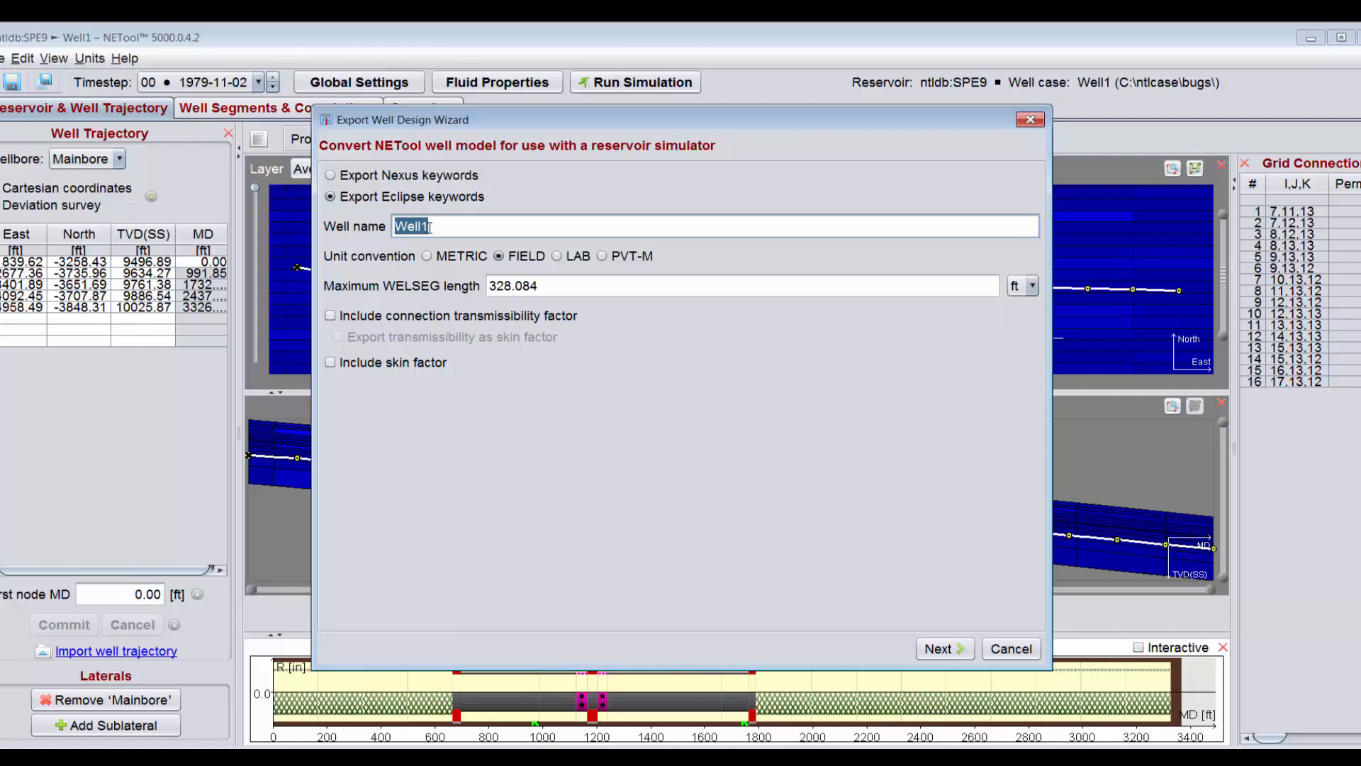
{"action": "left_click", "coordinate": [551, 287]}
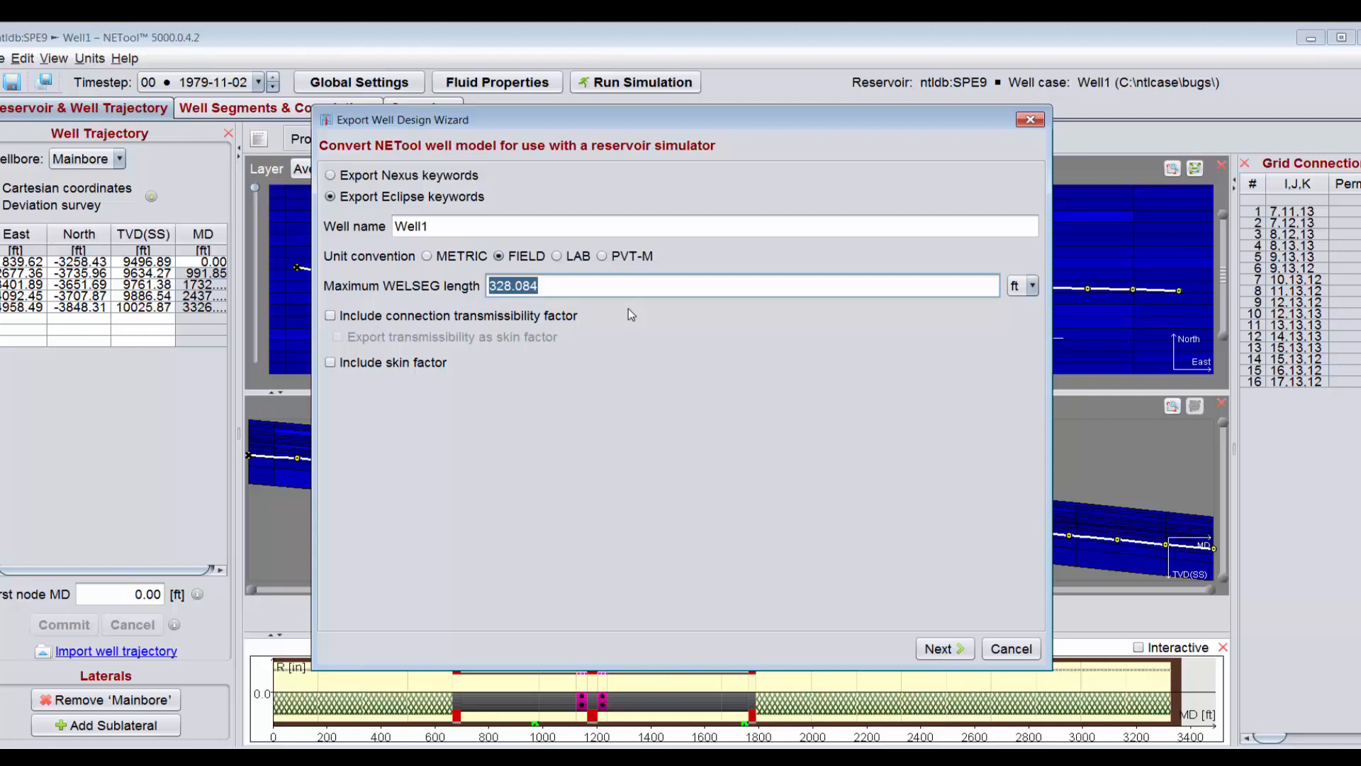
{"action": "left_click", "coordinate": [954, 649]}
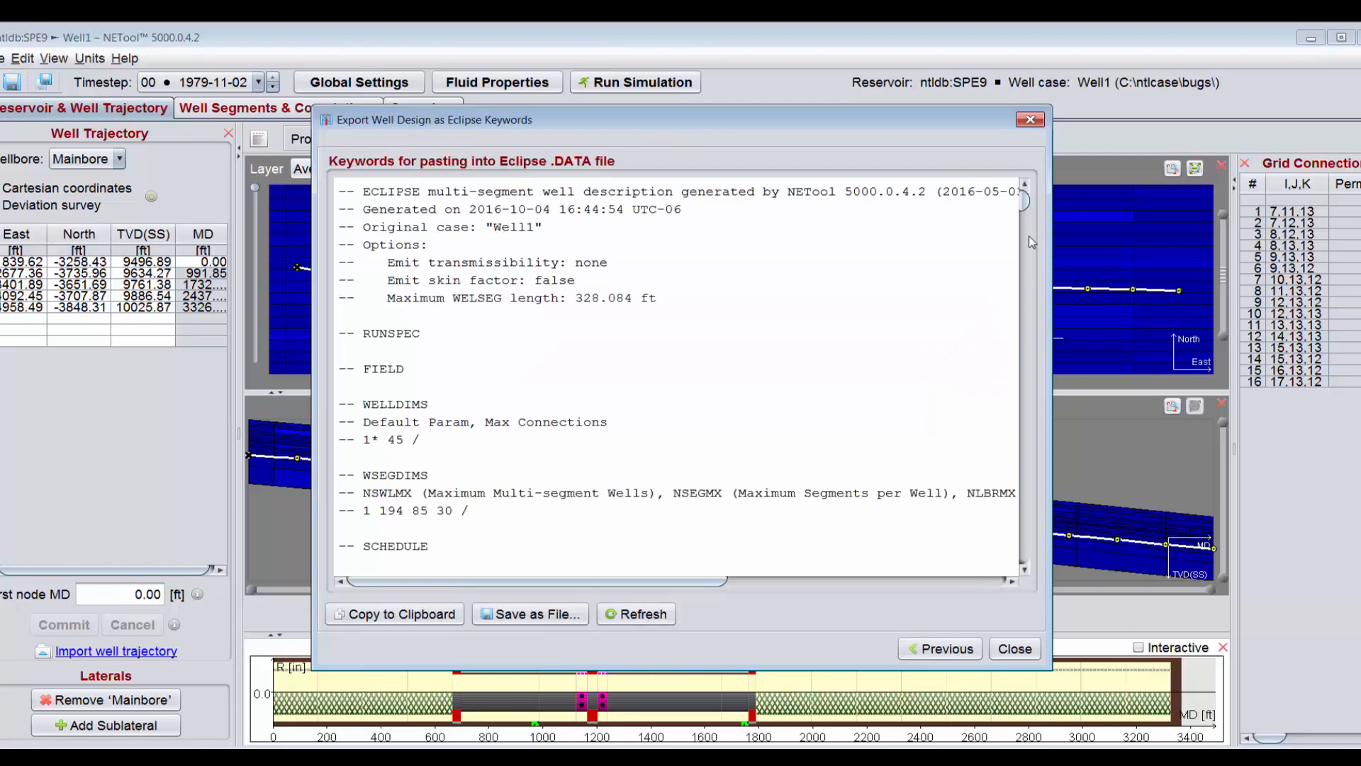
{"action": "mouse_move", "coordinate": [1023, 201]}
{"action": "left_mouse_down"}
{"action": "mouse_move", "coordinate": [1024, 561]}
{"action": "mouse_move", "coordinate": [1023, 202]}
{"action": "left_mouse_up"}
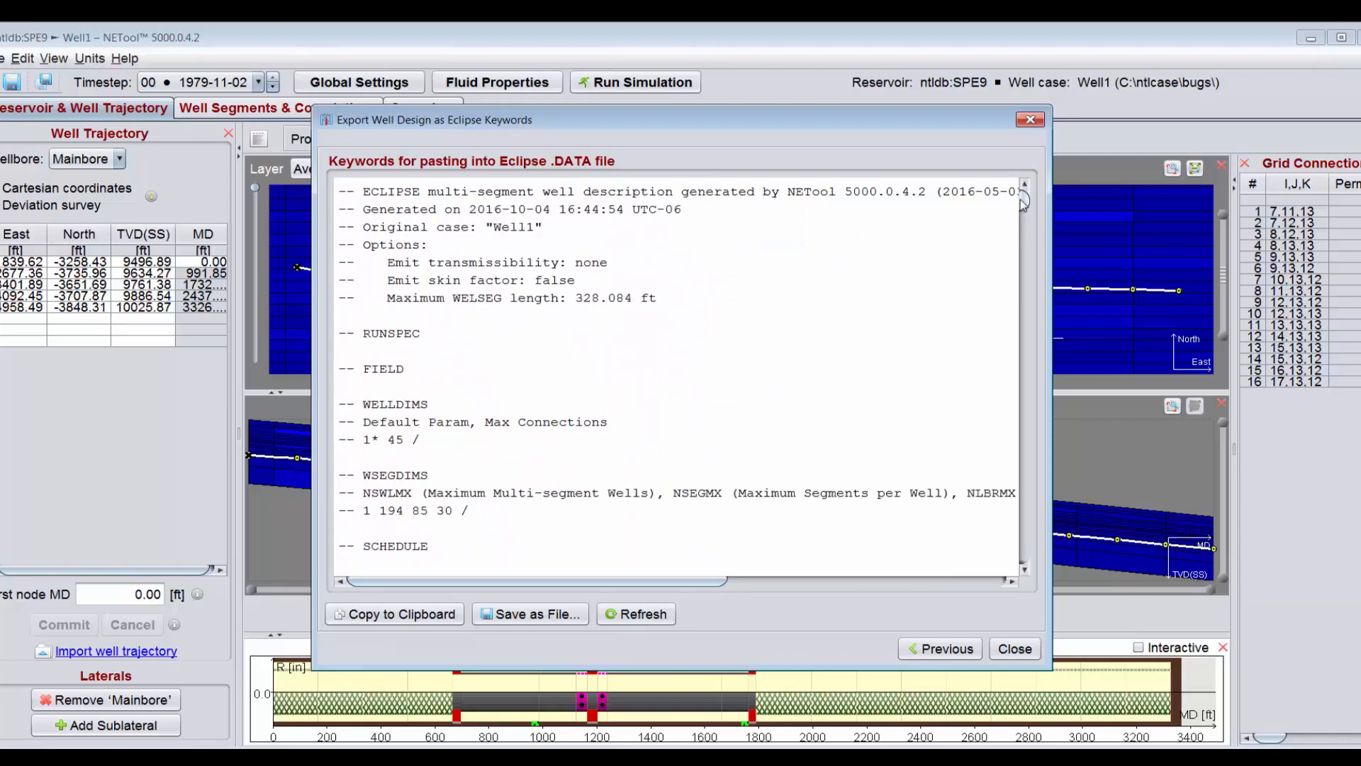